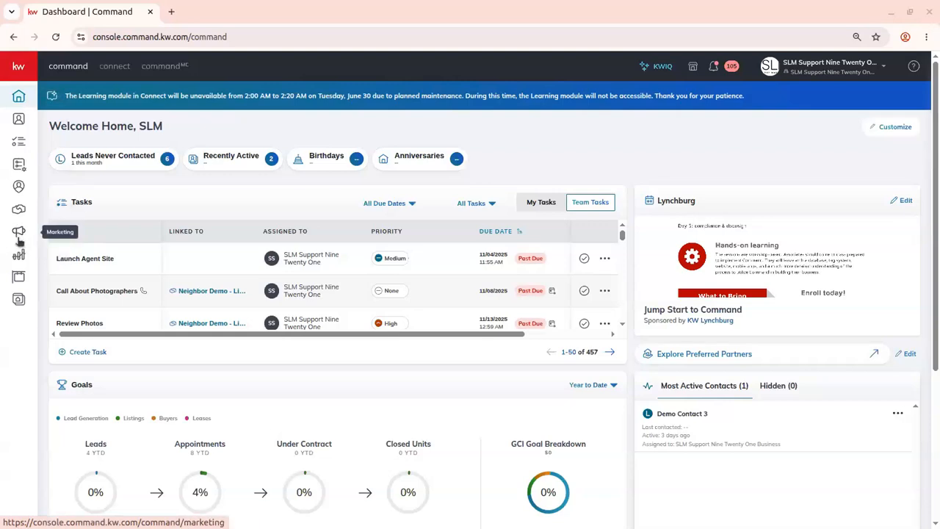
- Open the Paid Ads campaigns dashboard from the Marketing section
click(22, 235)
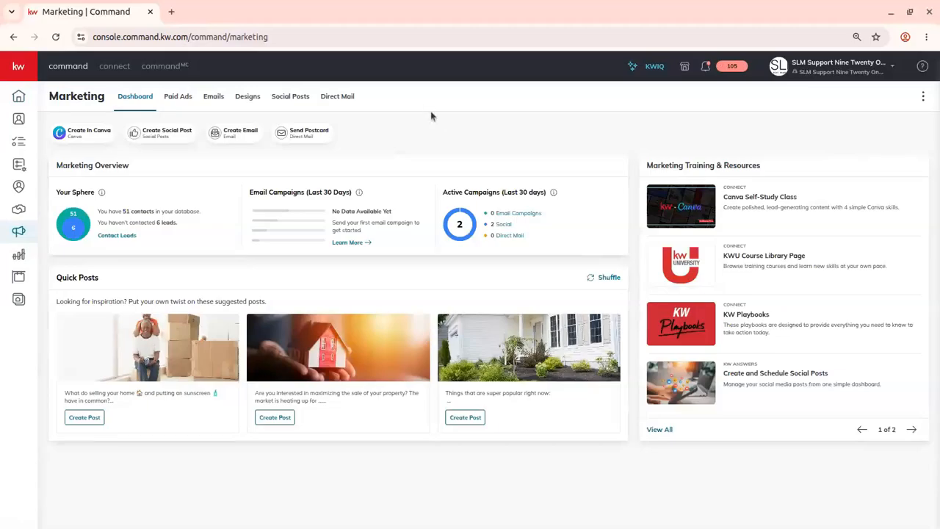
click(177, 98)
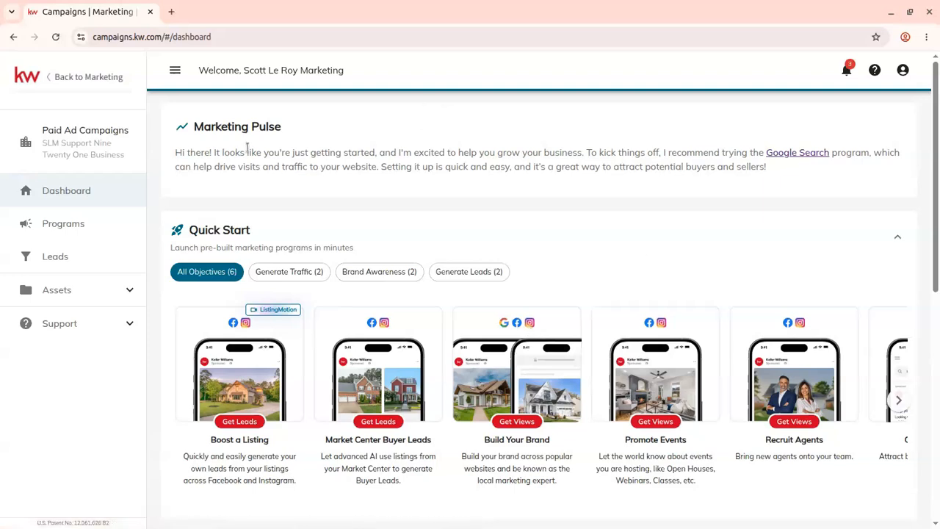
- Browse the Quick Start programs and the Listings carousel on the campaigns dashboard
scroll(246, 149, down, 1)
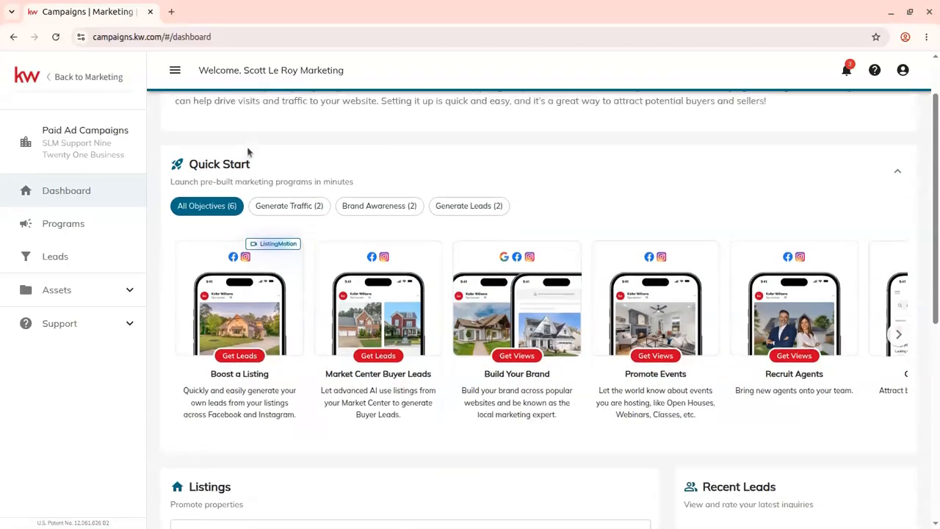
scroll(246, 149, up, 1)
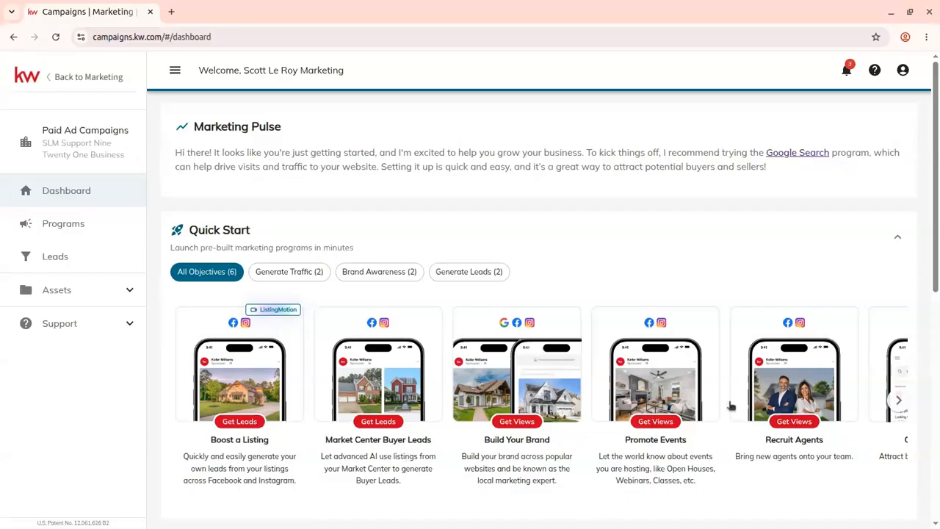
scroll(816, 426, down, 1)
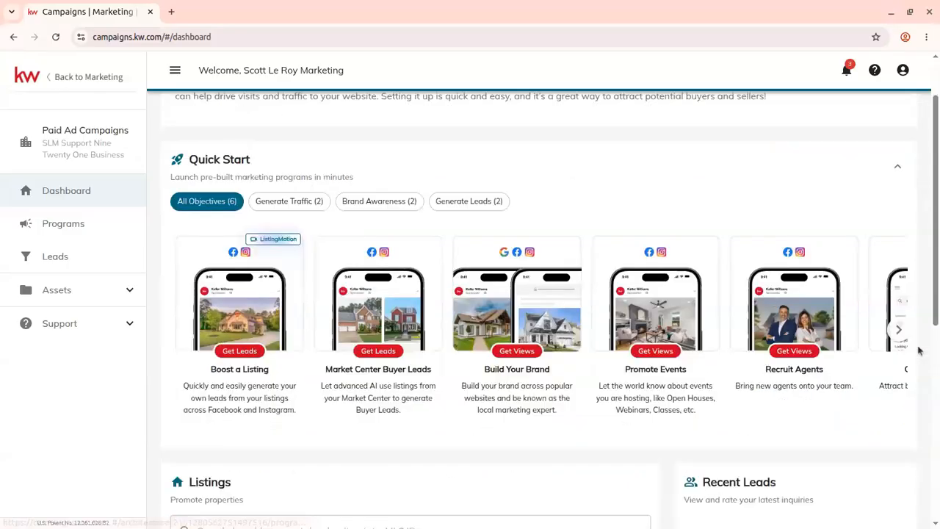
click(899, 332)
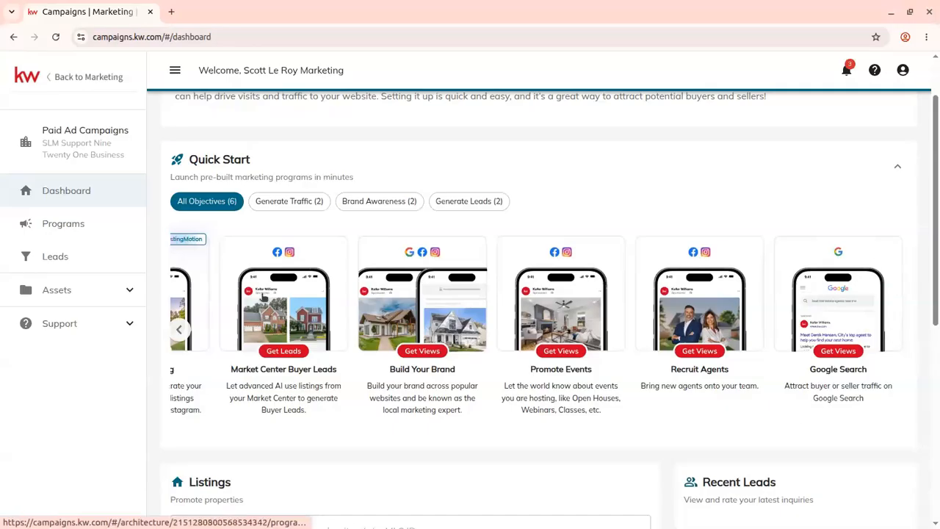
click(180, 330)
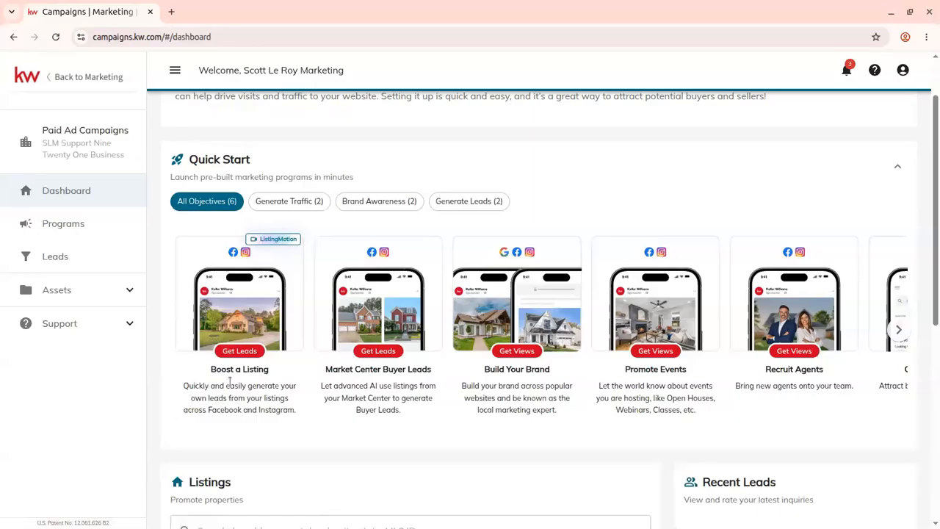
scroll(249, 353, down, 5)
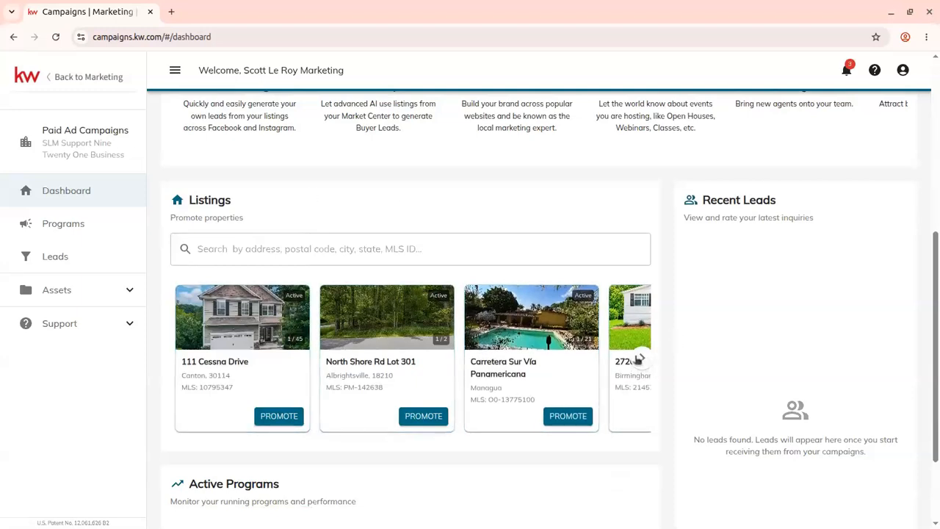
click(640, 359)
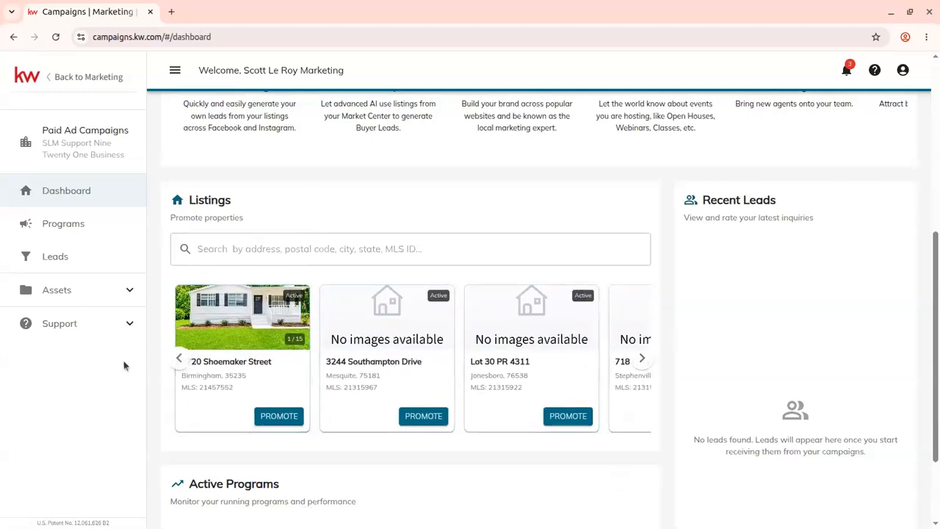
click(178, 358)
scroll(350, 326, down, 2)
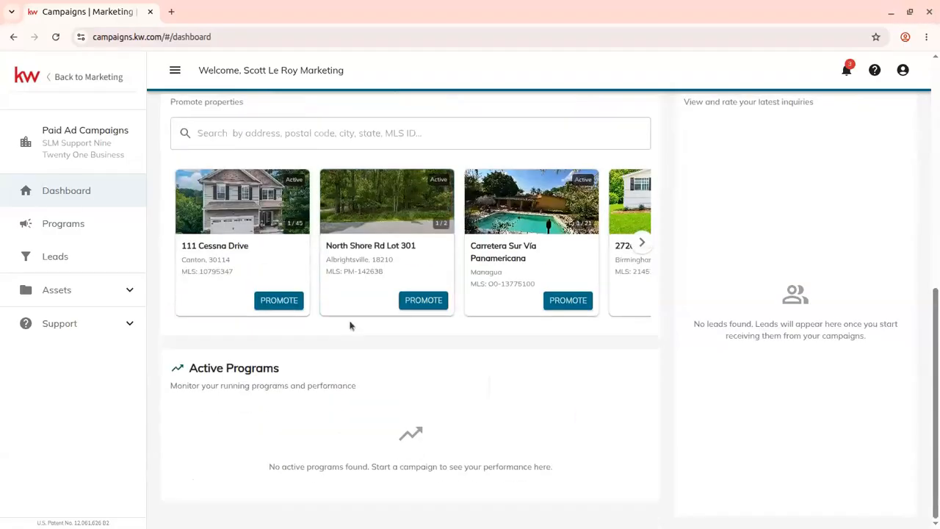
scroll(411, 432, up, 7)
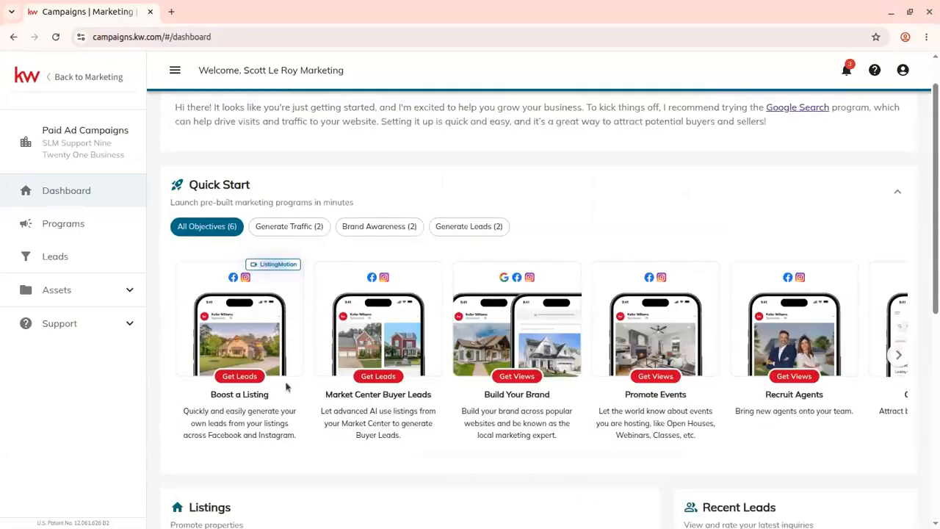
- Try to find a boise, idaho listing in a new Boost a Listing program, then return to the dashboard
click(253, 337)
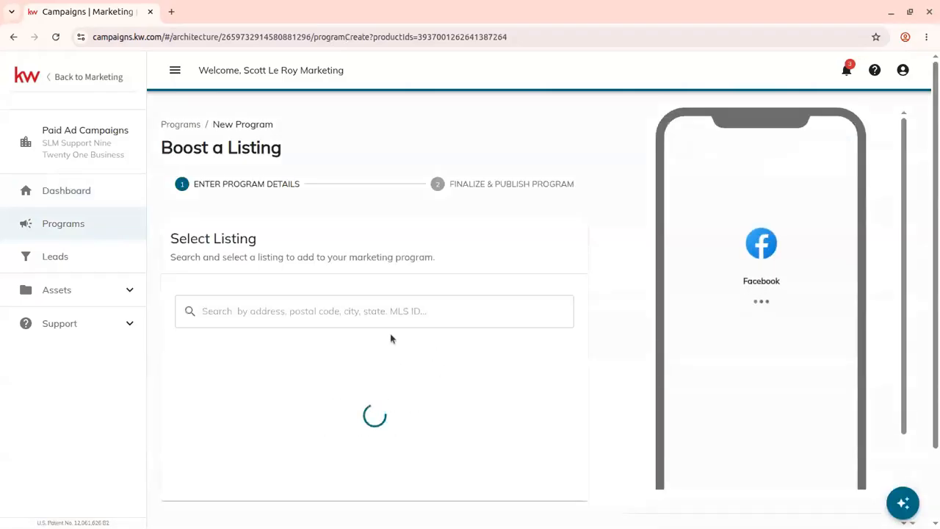
scroll(450, 415, down, 2)
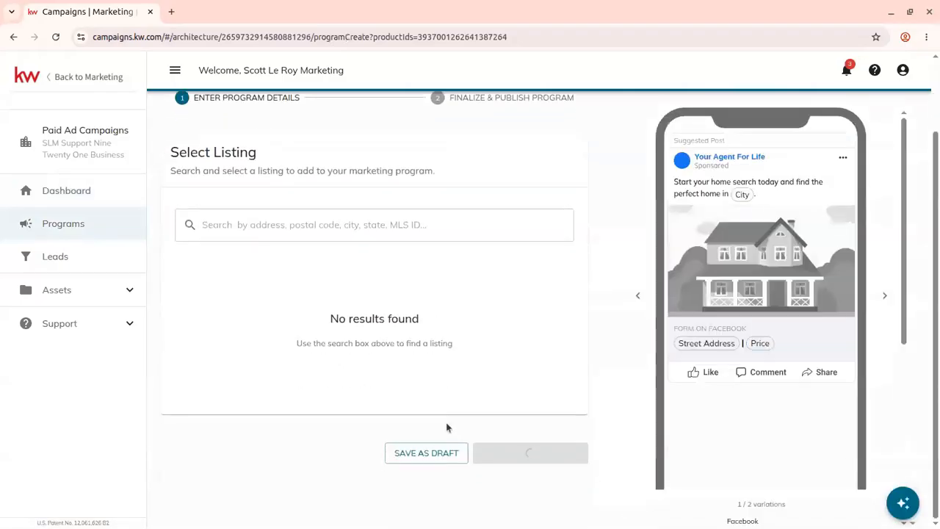
click(397, 227)
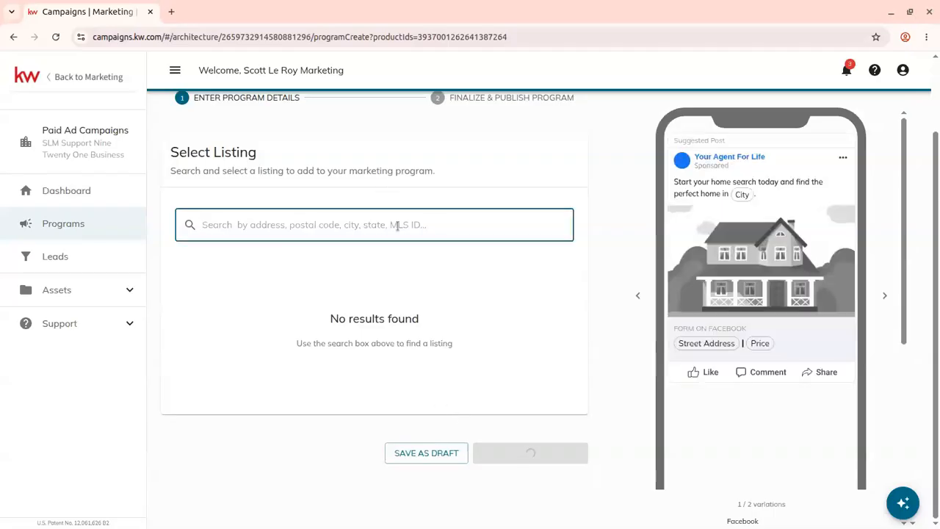
text(boise )
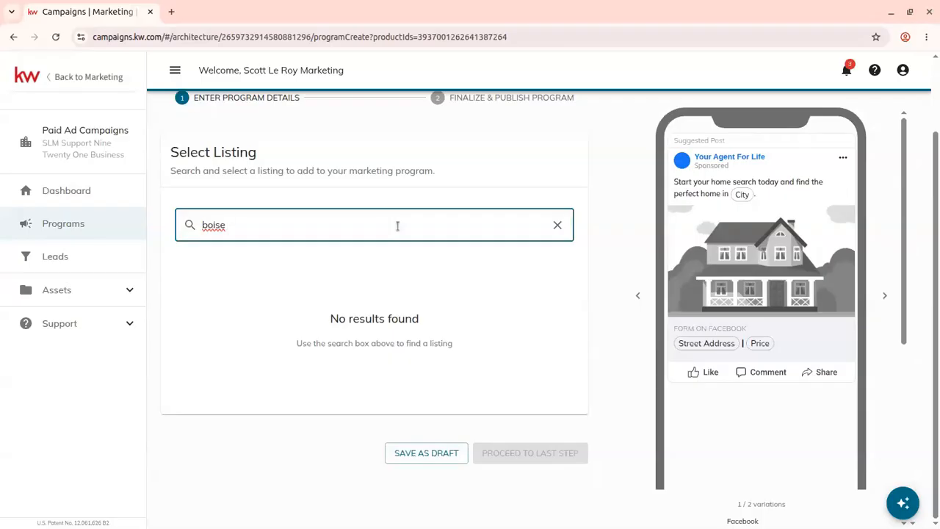
text(, idaho)
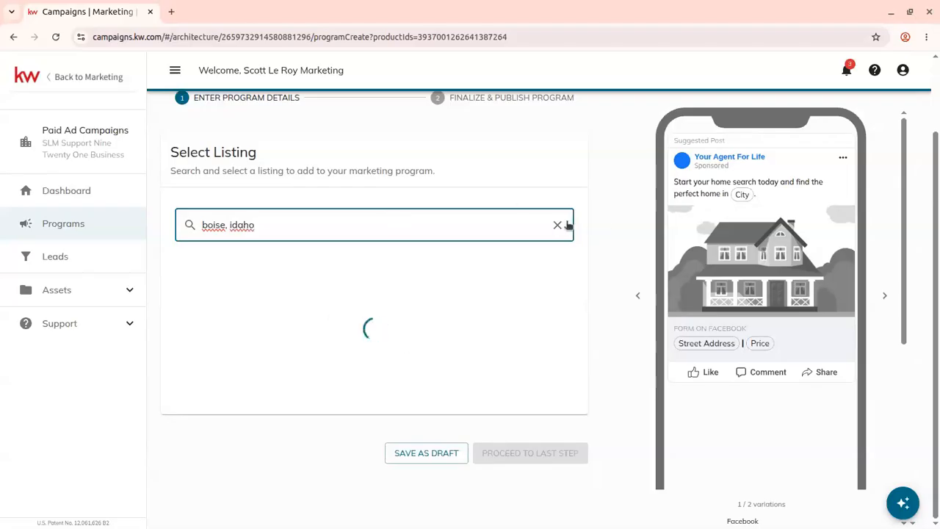
click(566, 225)
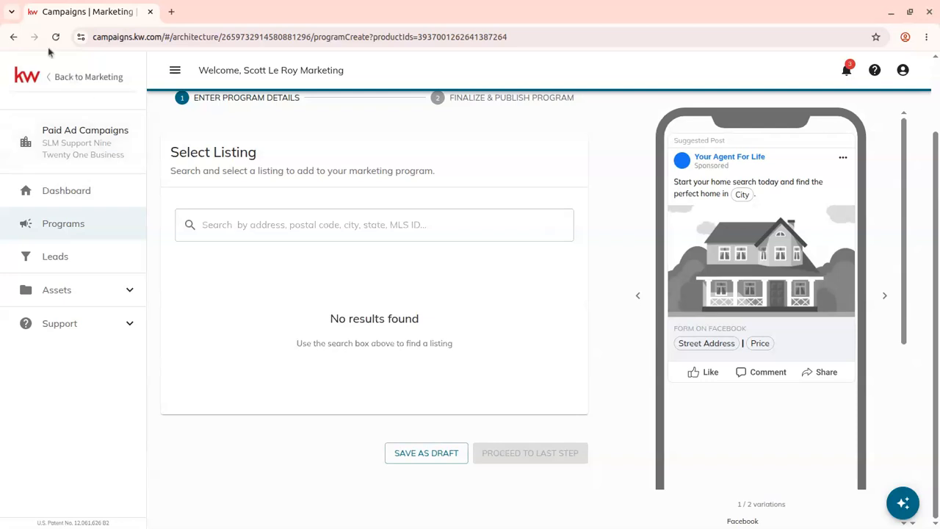
click(14, 37)
scroll(345, 359, down, 6)
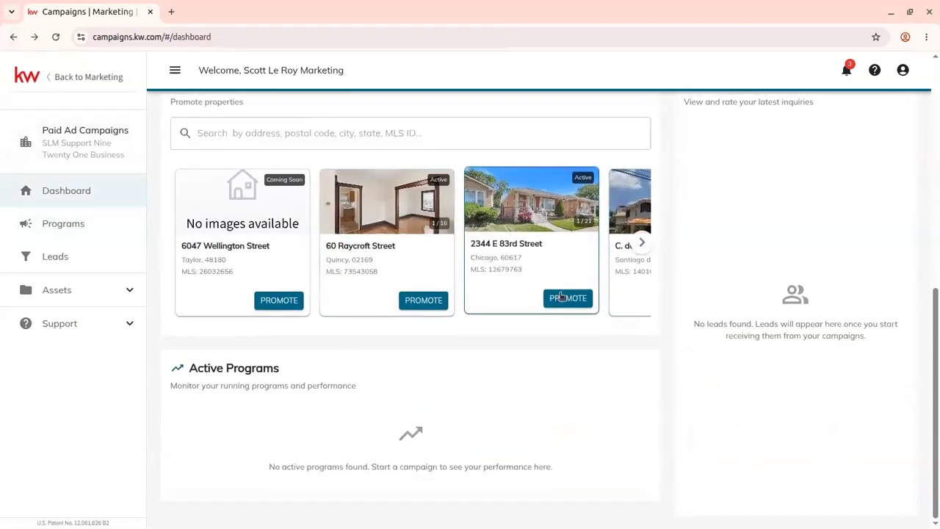
click(641, 244)
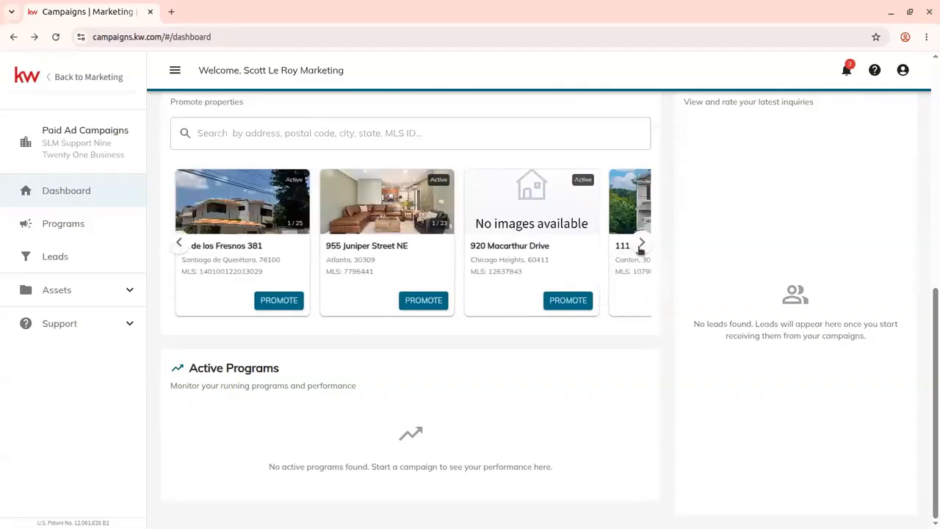
click(641, 245)
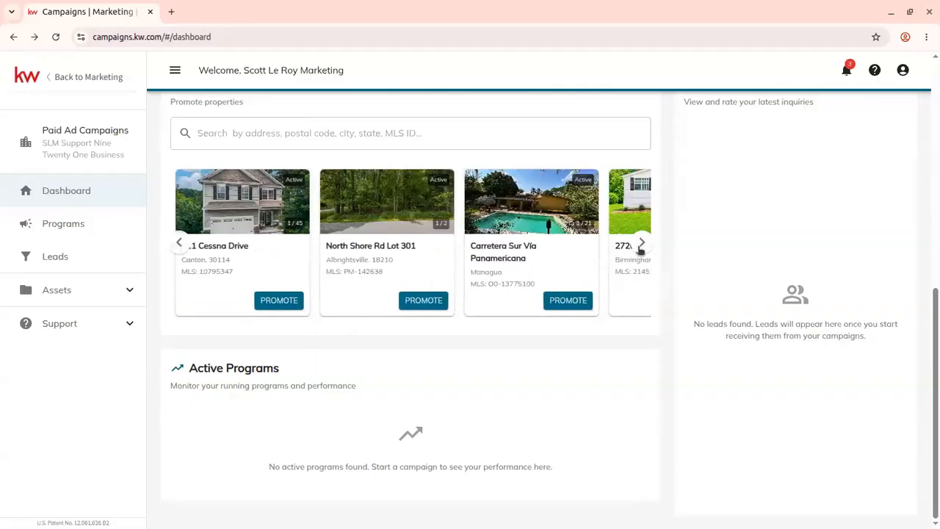
click(641, 245)
click(641, 245)
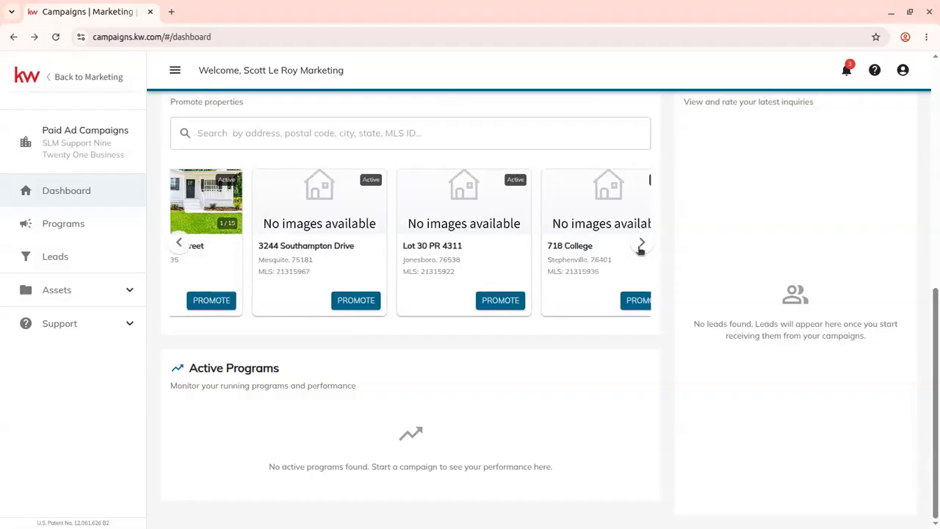
click(641, 245)
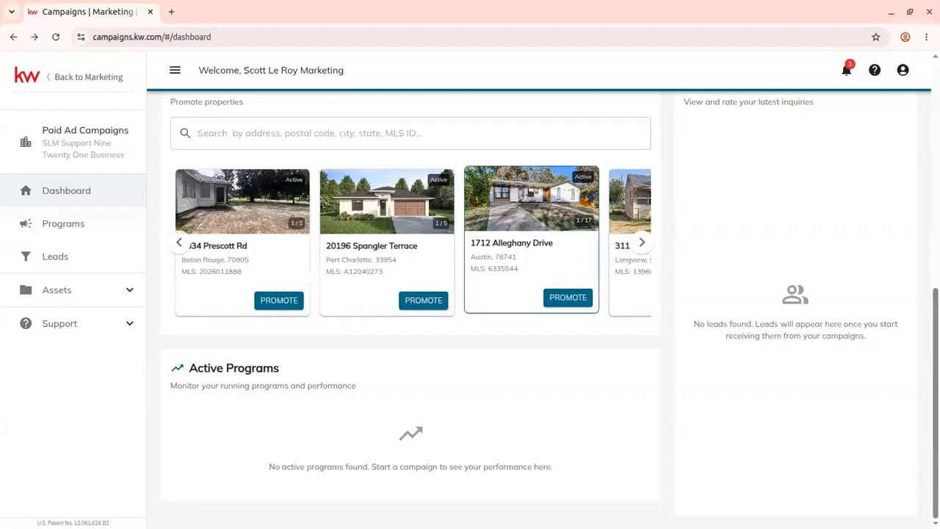
click(569, 298)
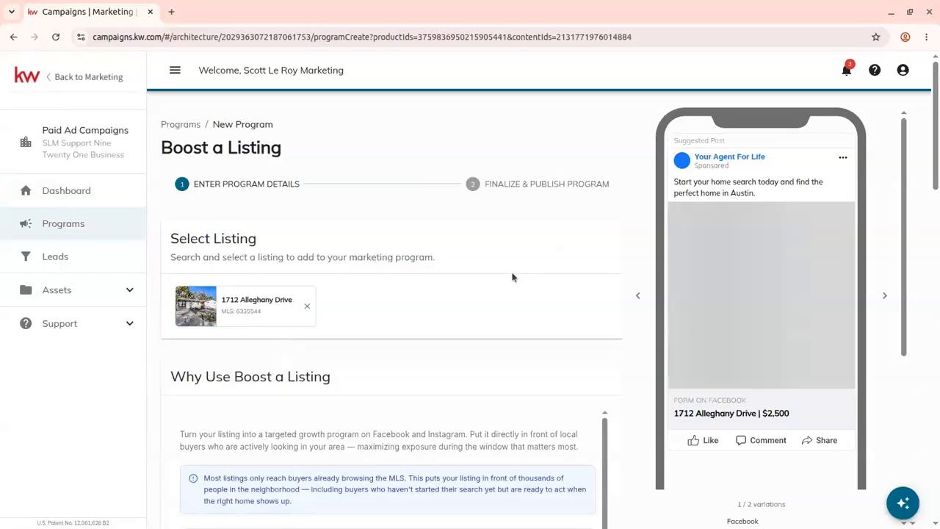
- Add the dining room photo as a second image in the program's Creative section
scroll(509, 275, down, 3)
scroll(511, 313, down, 1)
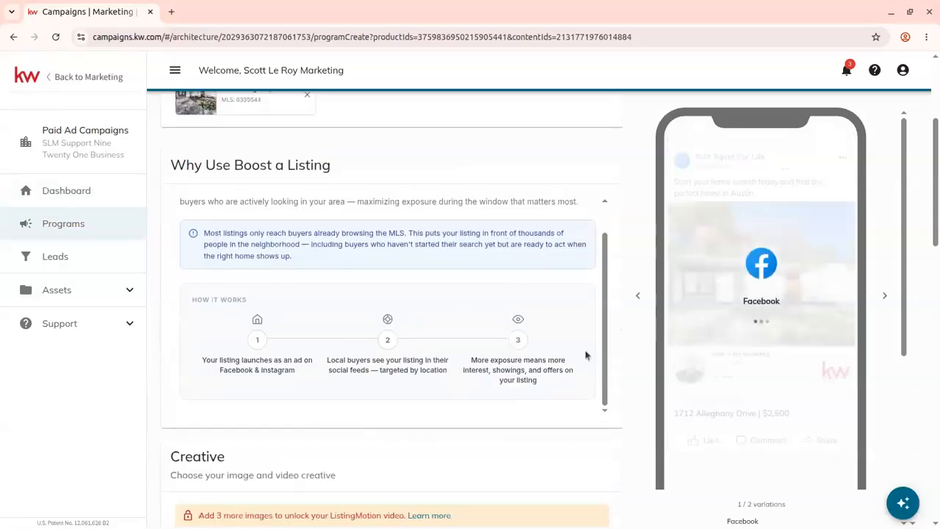
scroll(294, 362, up, 1)
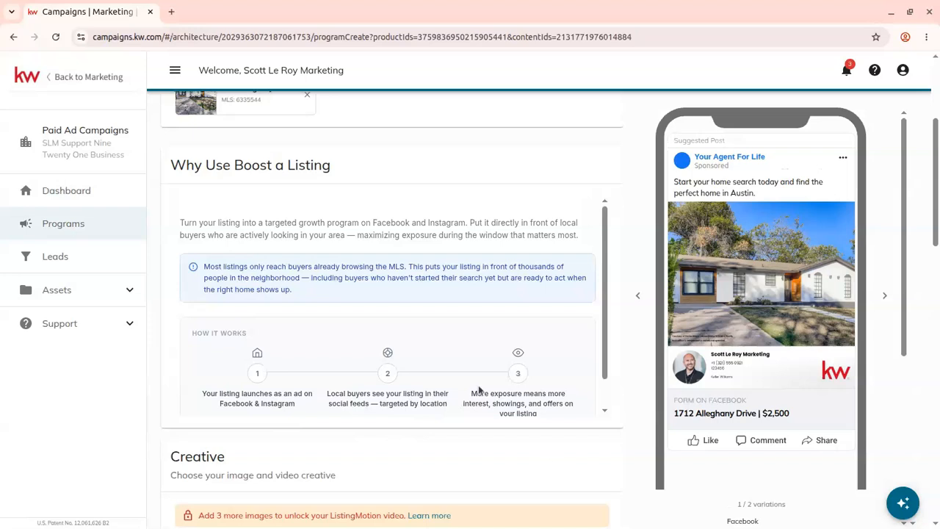
scroll(445, 357, down, 1)
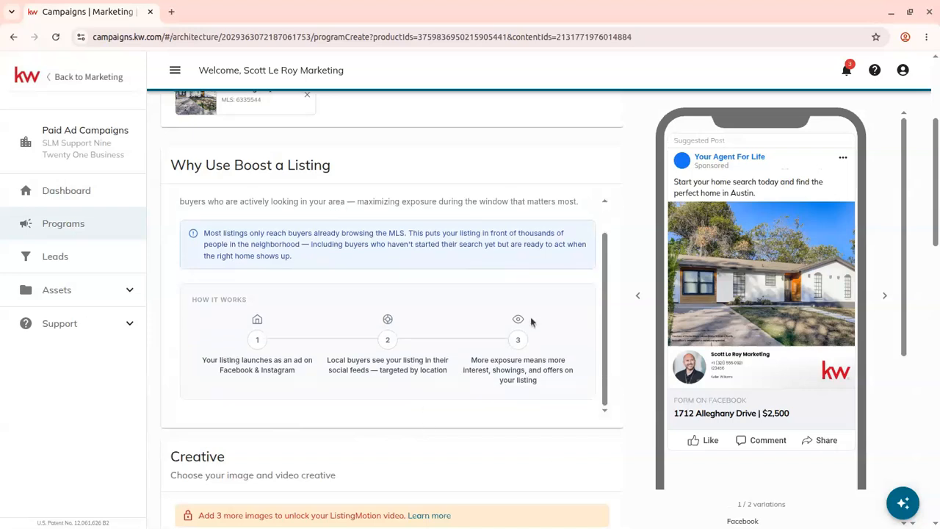
scroll(227, 442, down, 4)
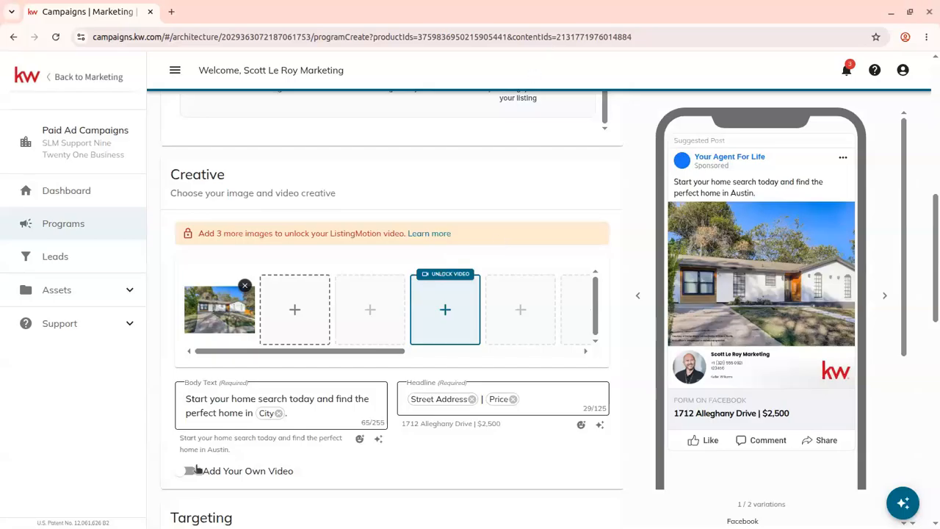
click(296, 302)
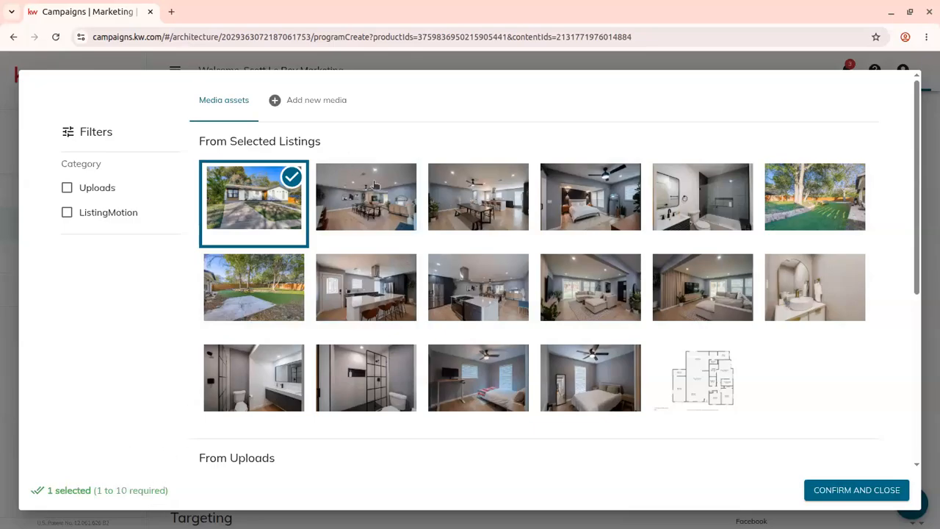
click(410, 208)
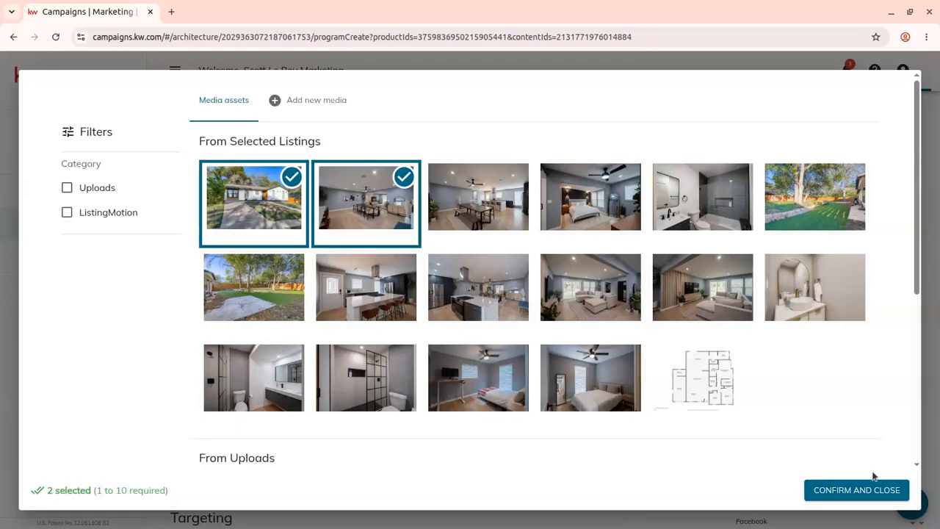
click(890, 490)
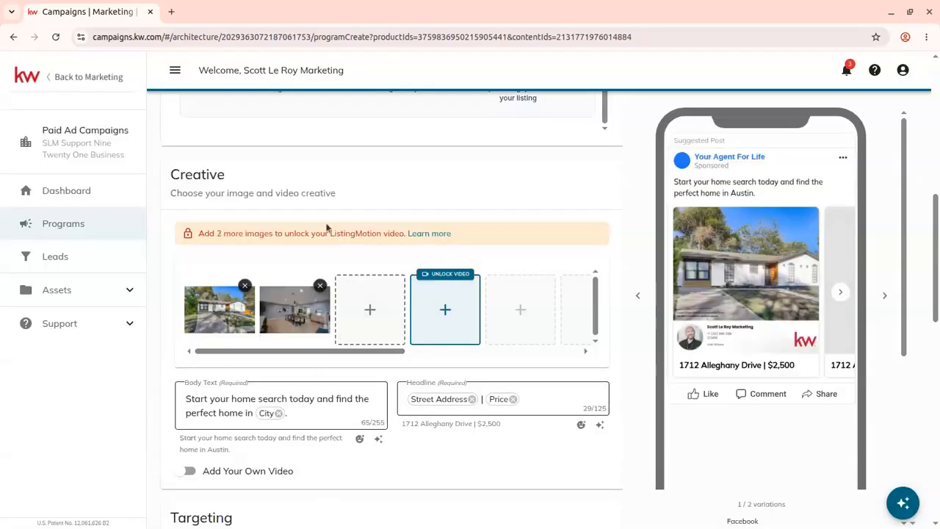
- Add the bedroom photo as a third creative image
click(368, 297)
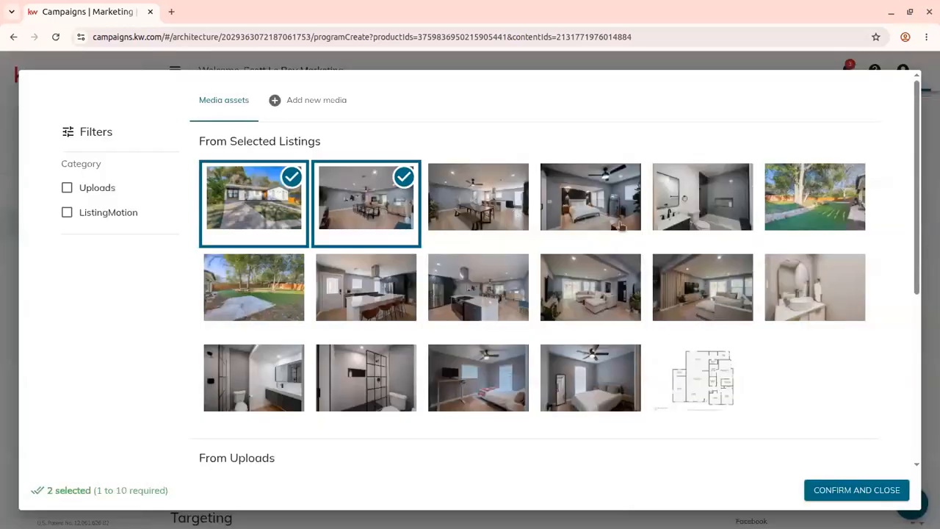
click(602, 209)
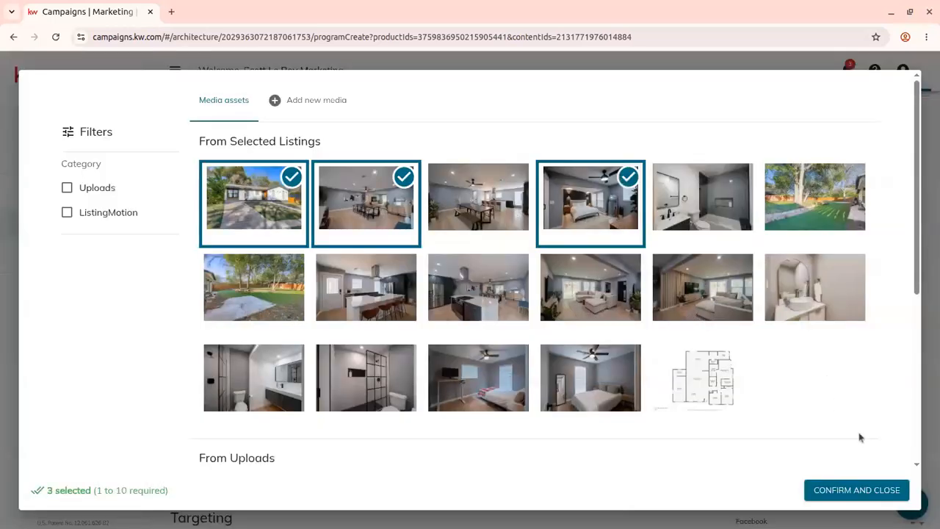
click(878, 493)
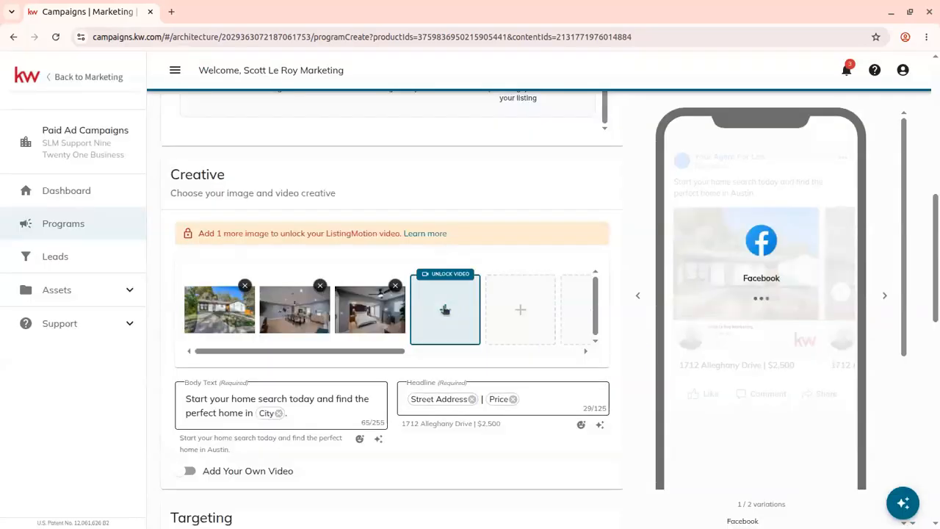
- Add the bathroom, kitchen, living room and vanity listing photos as more creative images to unlock the video
click(445, 309)
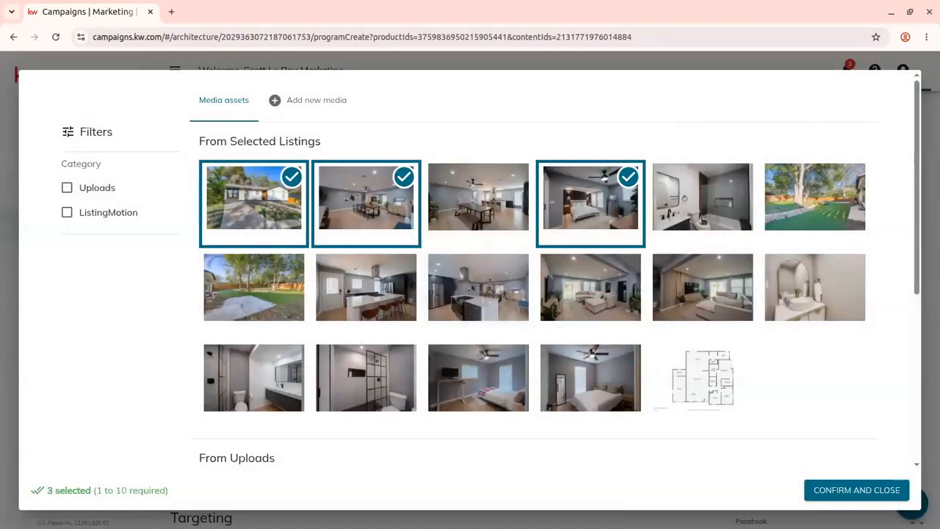
click(250, 298)
click(274, 280)
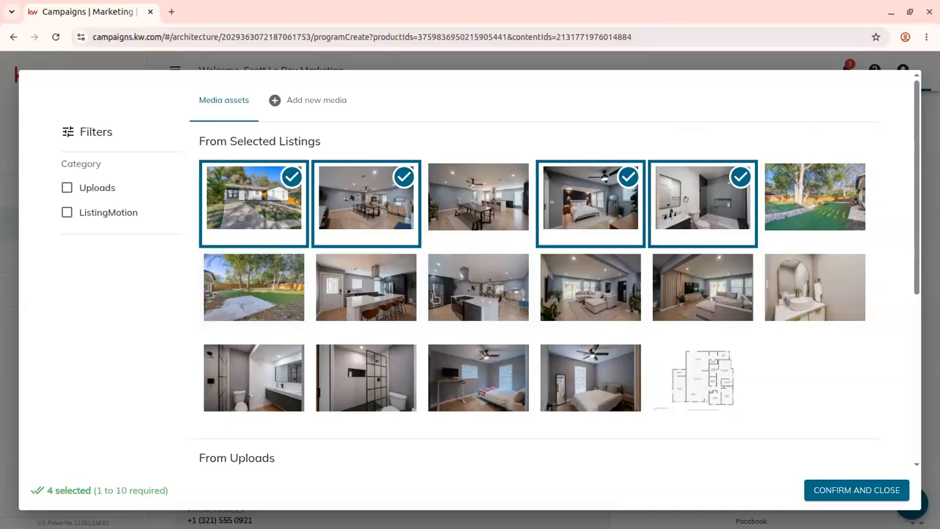
click(408, 303)
click(710, 288)
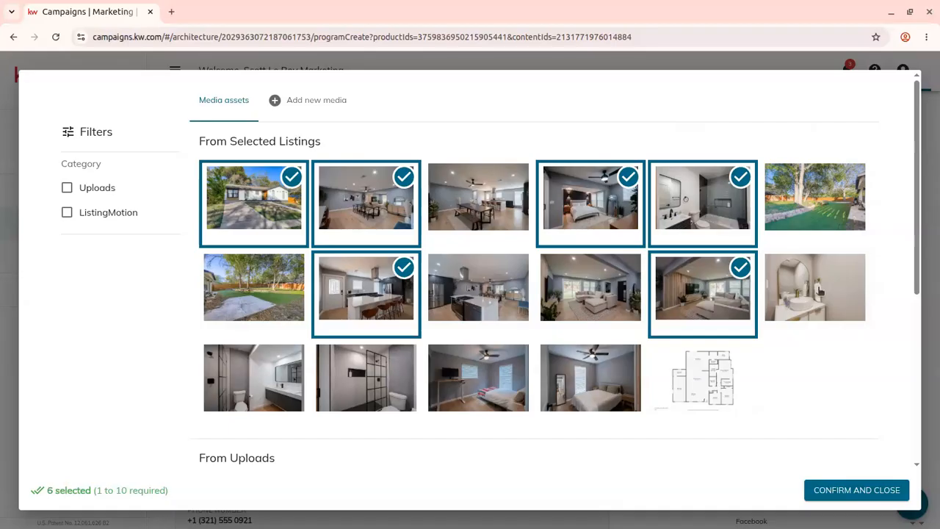
click(819, 292)
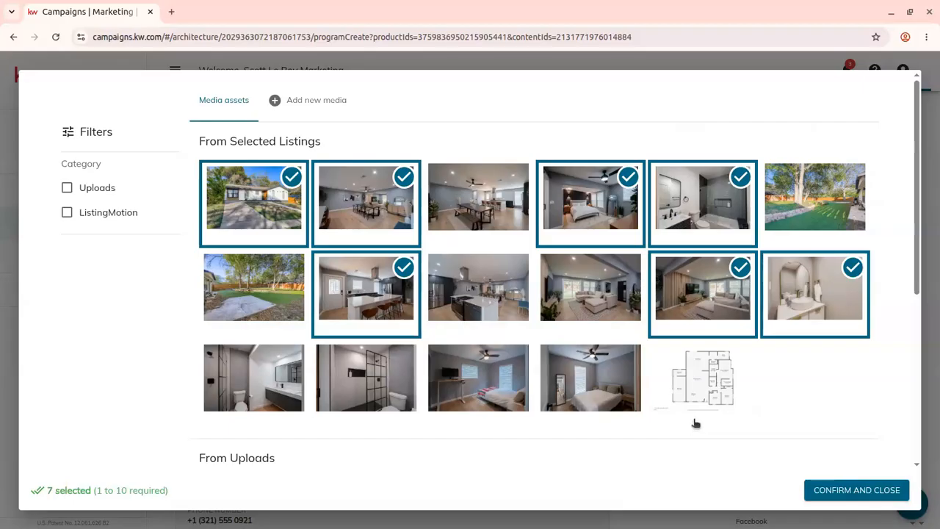
click(856, 490)
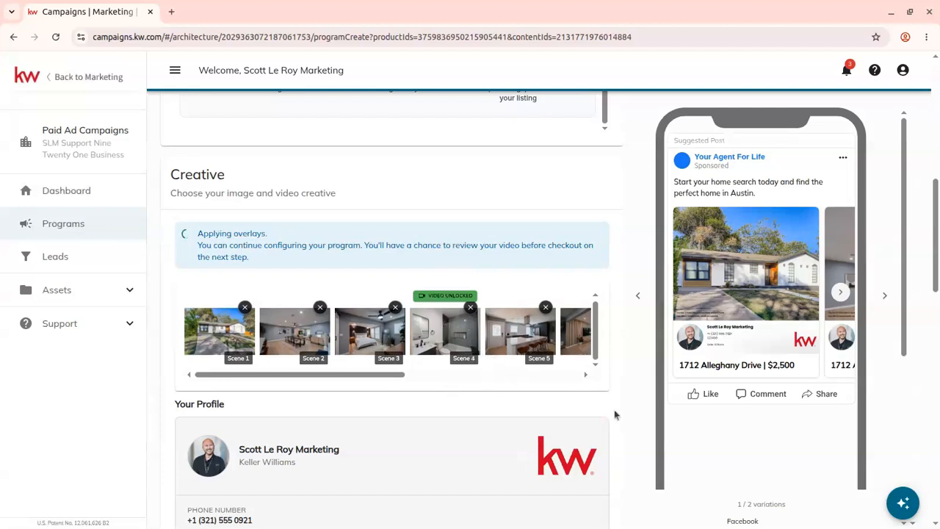
- Use Evolve AI Copywriter to generate headline and body text for all inputs in a Vibrant tone
scroll(621, 411, down, 2)
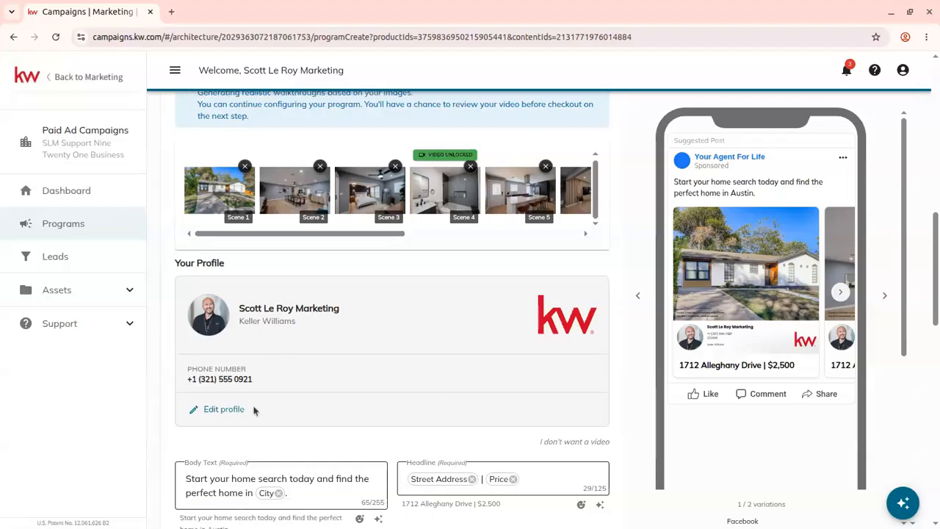
scroll(228, 404, down, 2)
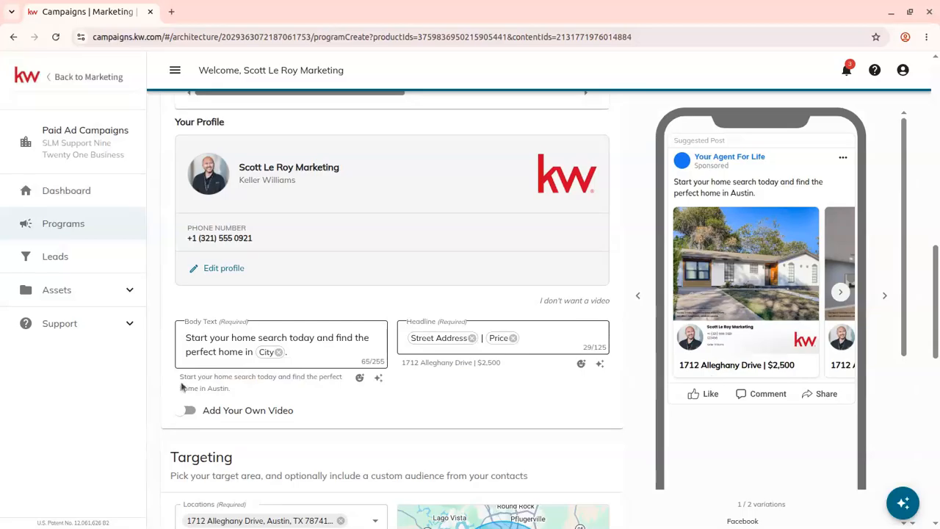
click(334, 353)
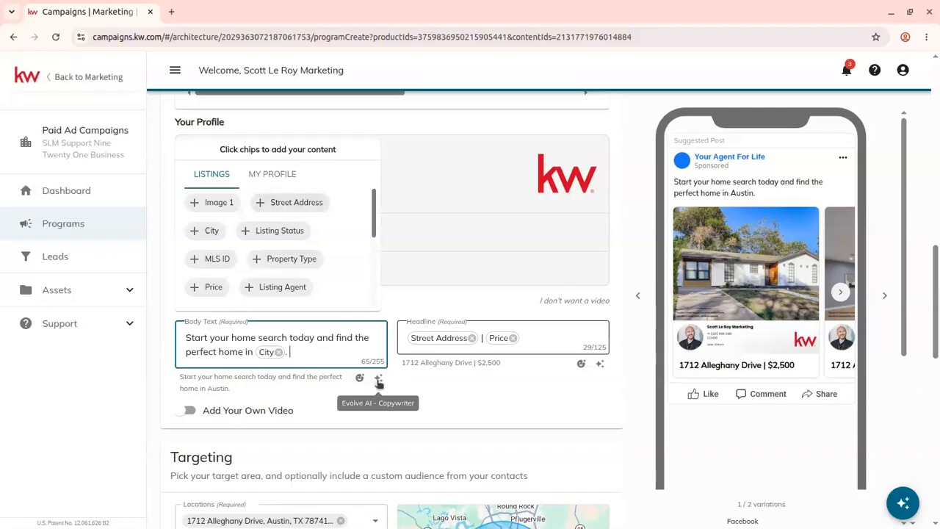
click(379, 379)
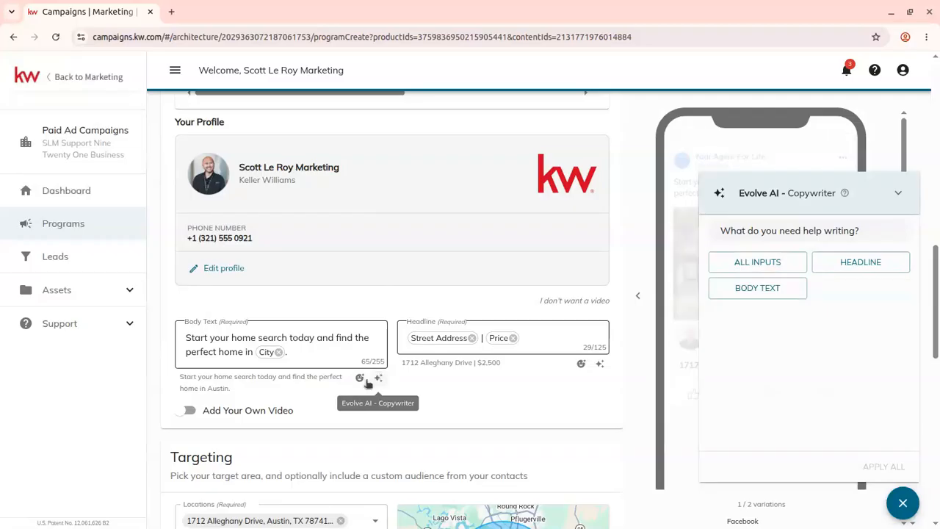
click(768, 270)
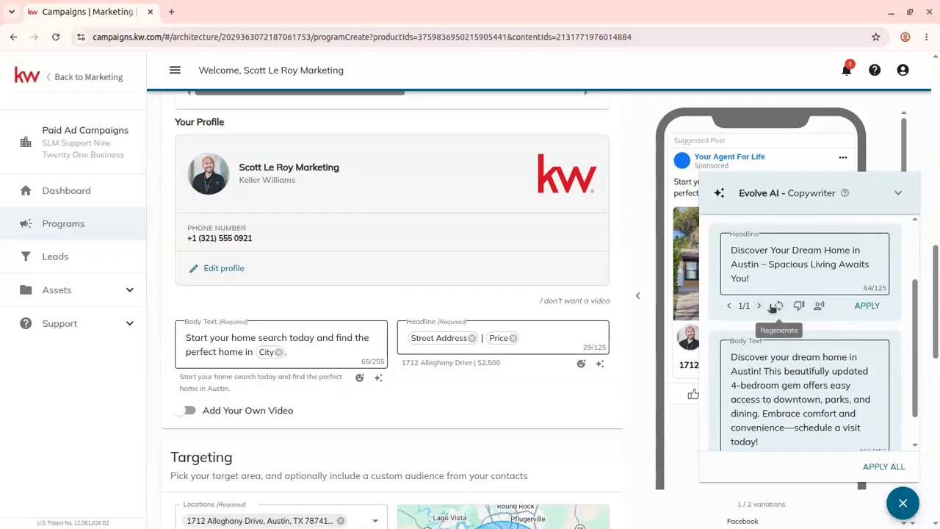
click(821, 308)
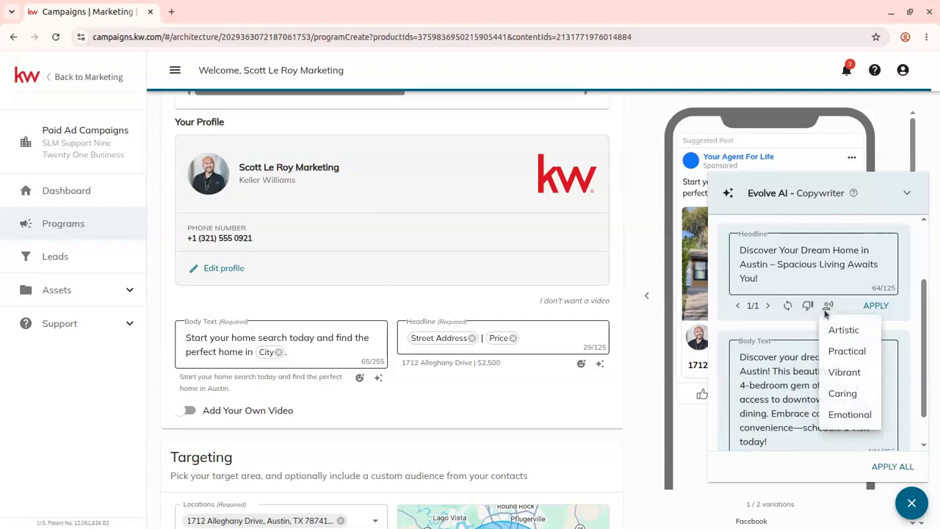
click(854, 376)
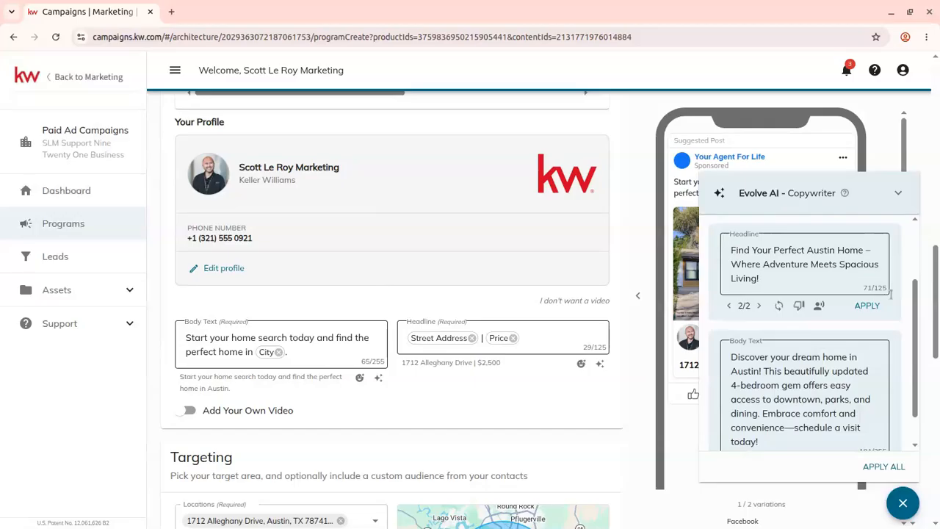
- Apply the generated headline and body text to the ad
click(870, 308)
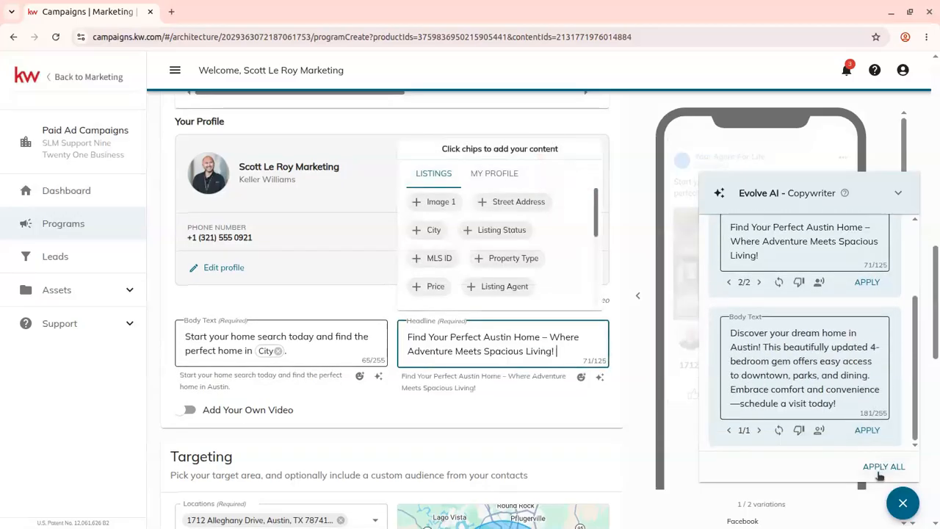
click(882, 467)
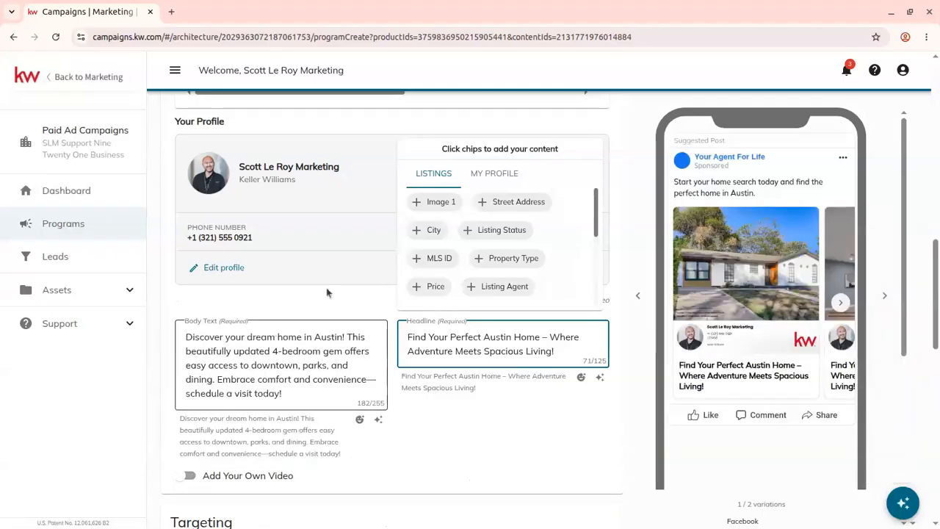
click(599, 463)
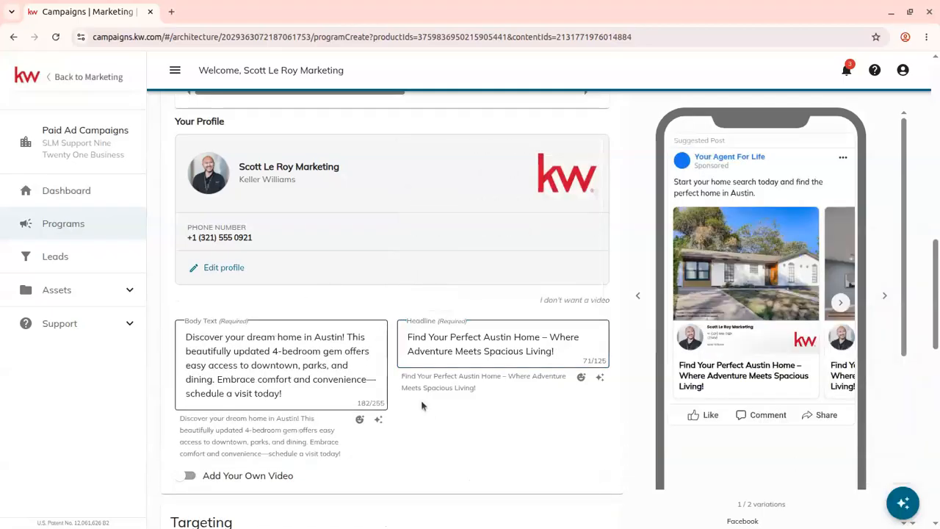
scroll(422, 405, down, 3)
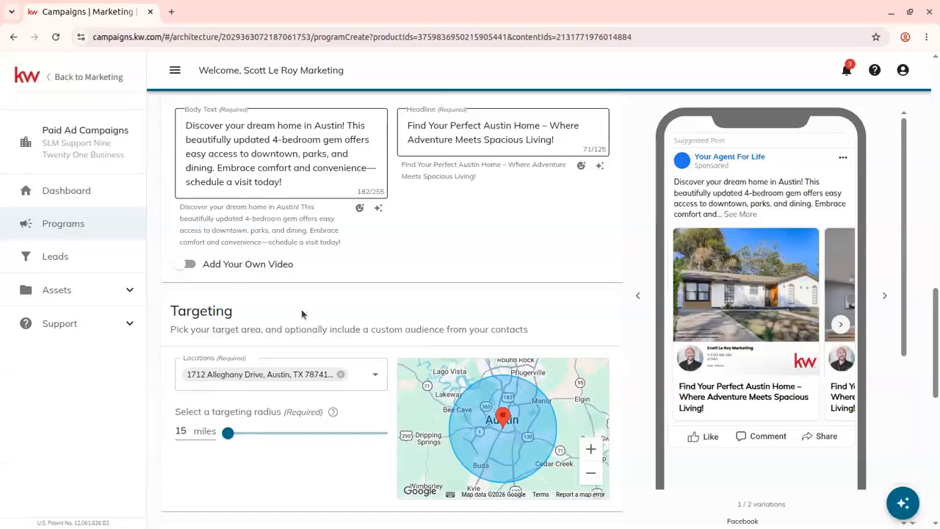
scroll(366, 268, down, 2)
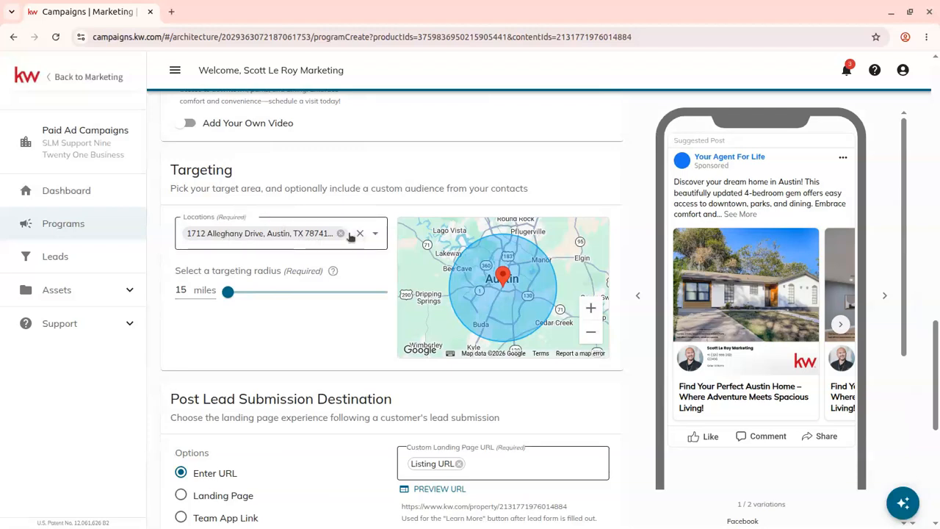
click(342, 233)
click(255, 245)
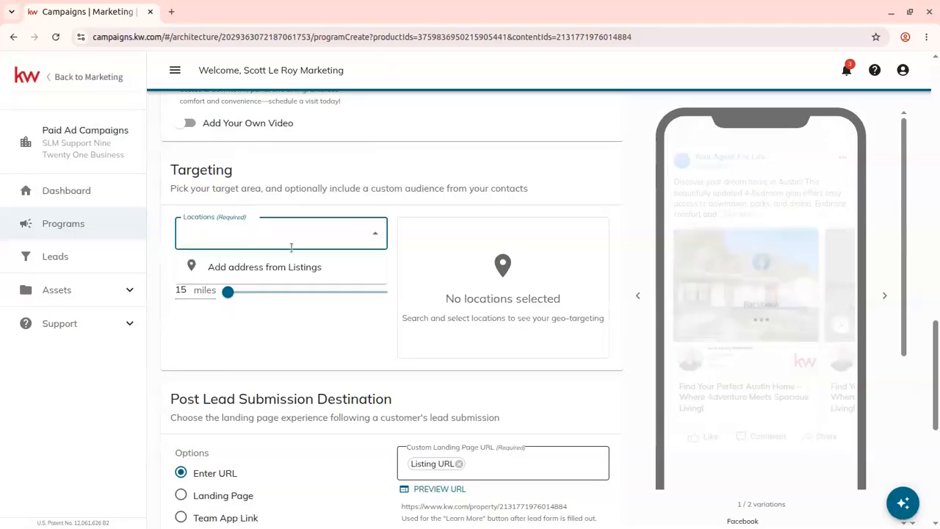
click(243, 264)
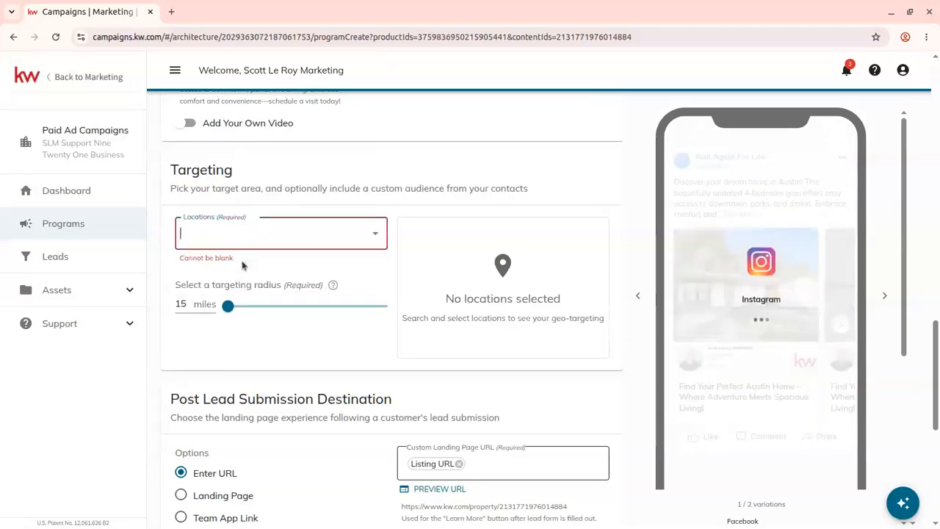
click(325, 282)
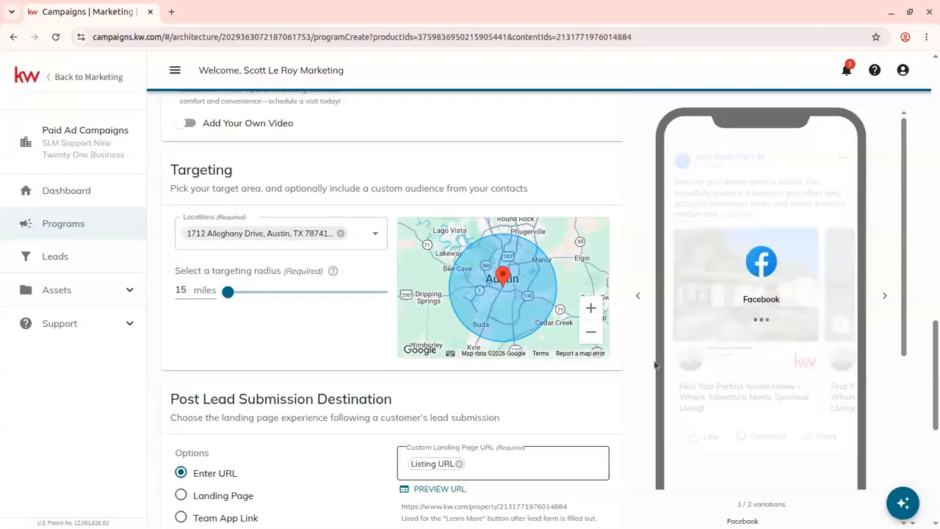
drag(243, 294, 319, 295)
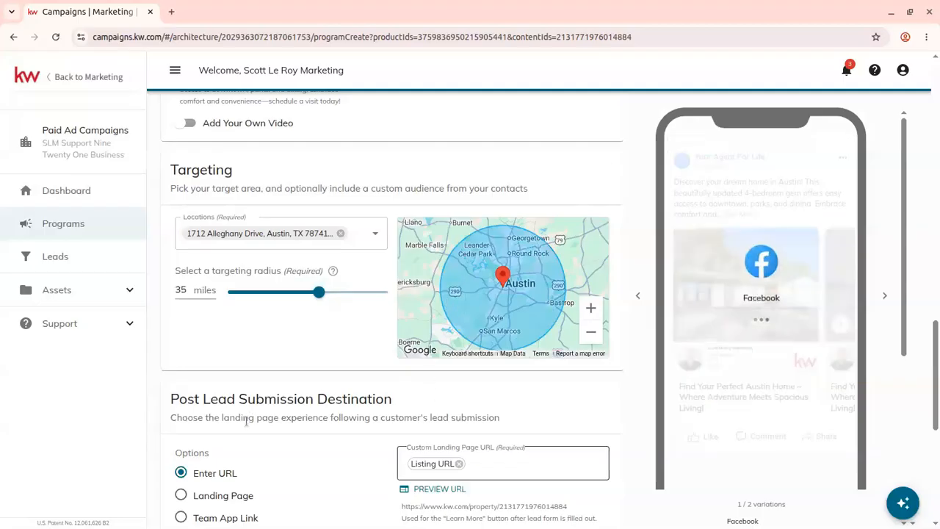
- Try the Landing Page and Team App Link lead submission destinations, then switch back to Enter URL
scroll(246, 420, down, 3)
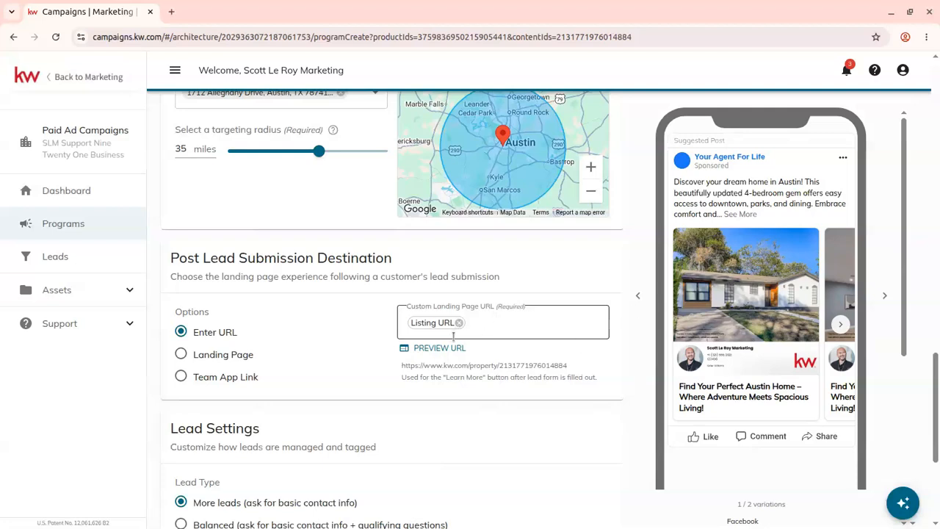
click(246, 355)
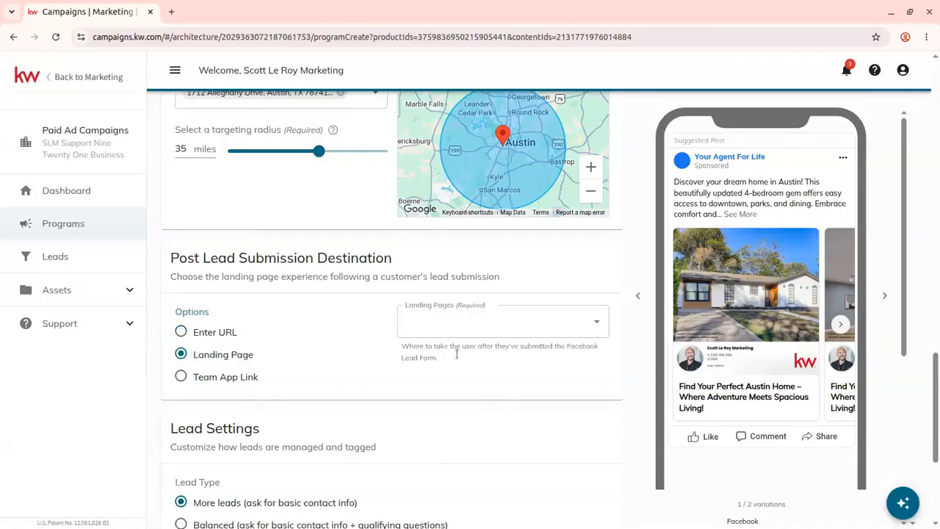
click(441, 316)
scroll(482, 140, down, 5)
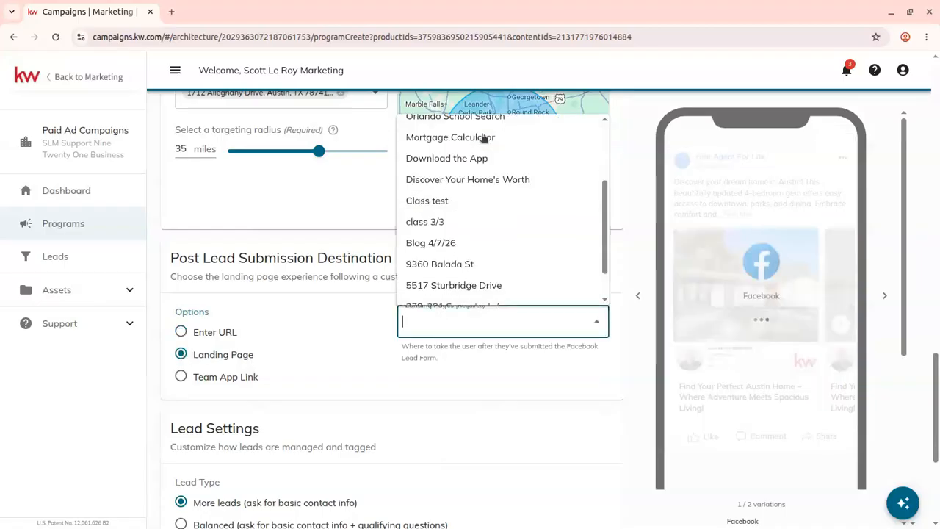
scroll(464, 232, up, 4)
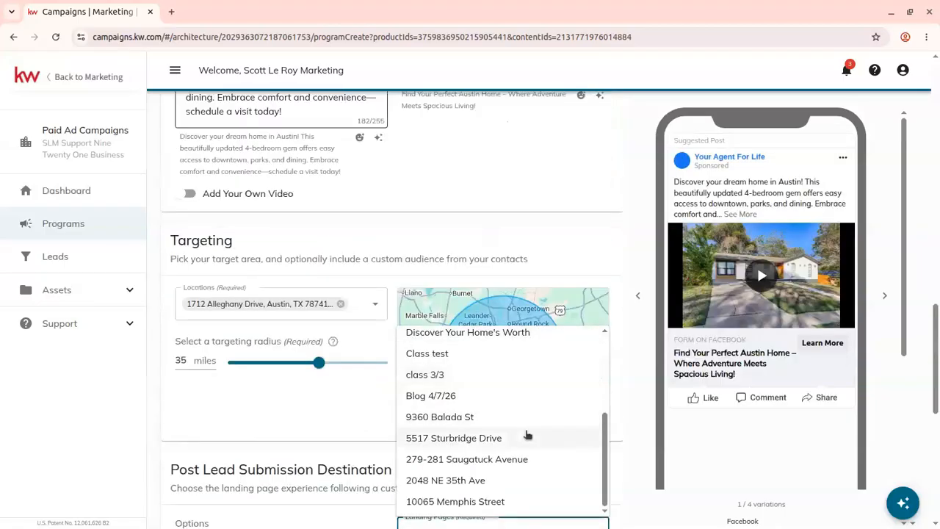
scroll(524, 434, down, 2)
scroll(502, 264, up, 1)
scroll(503, 264, up, 3)
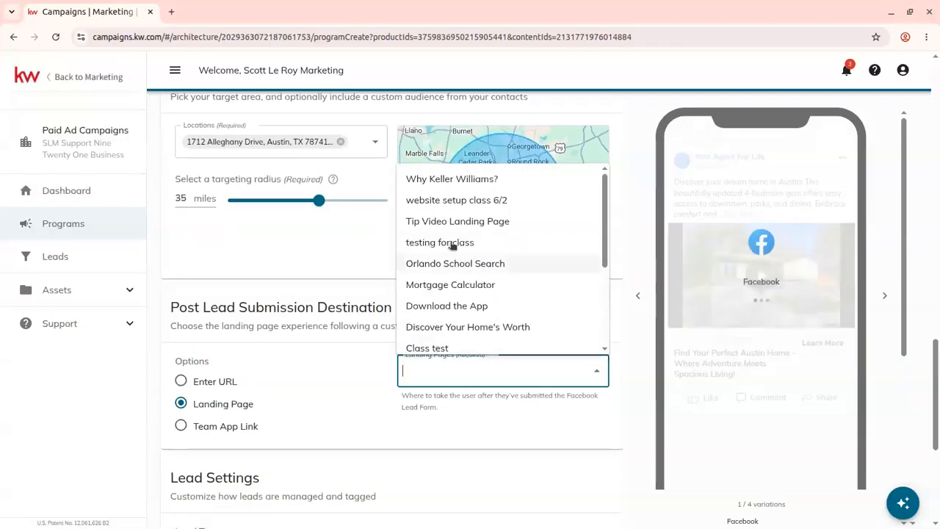
click(248, 426)
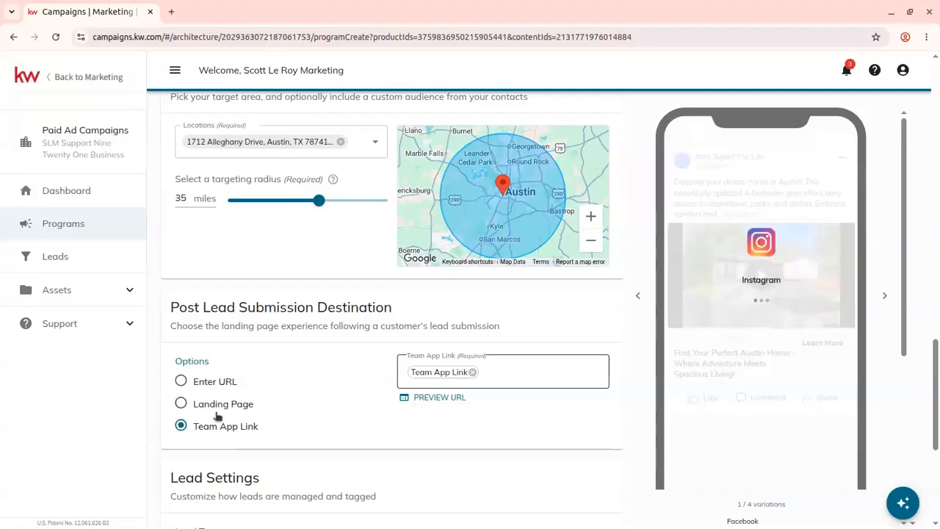
click(227, 384)
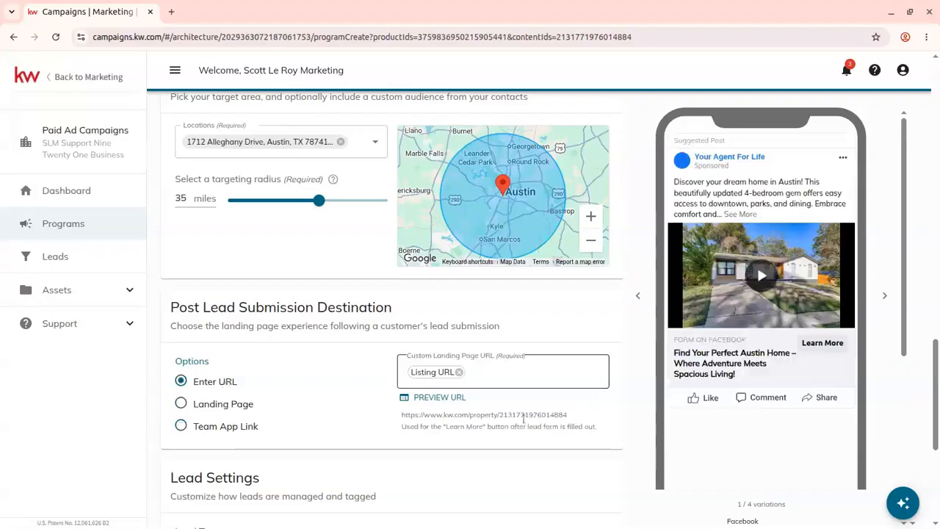
- Set the lead type to Verified leads
scroll(409, 486, down, 2)
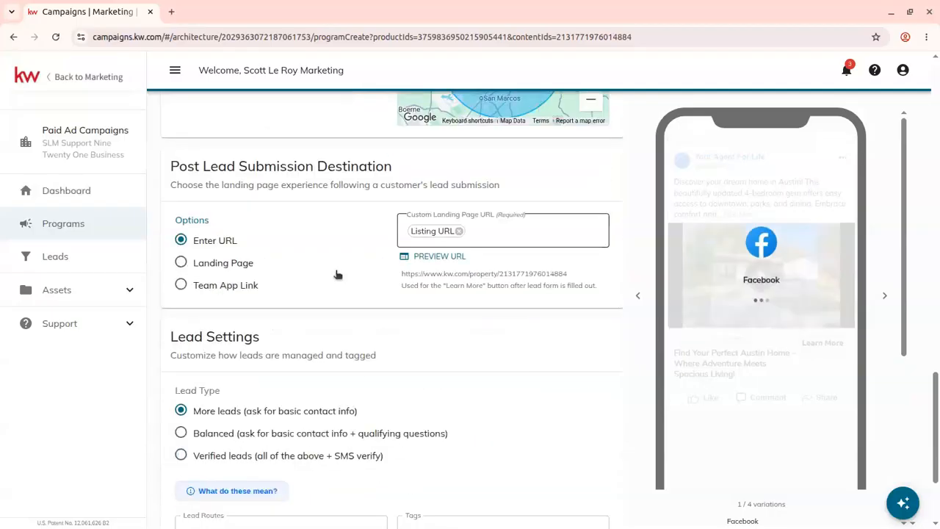
scroll(336, 272, down, 1)
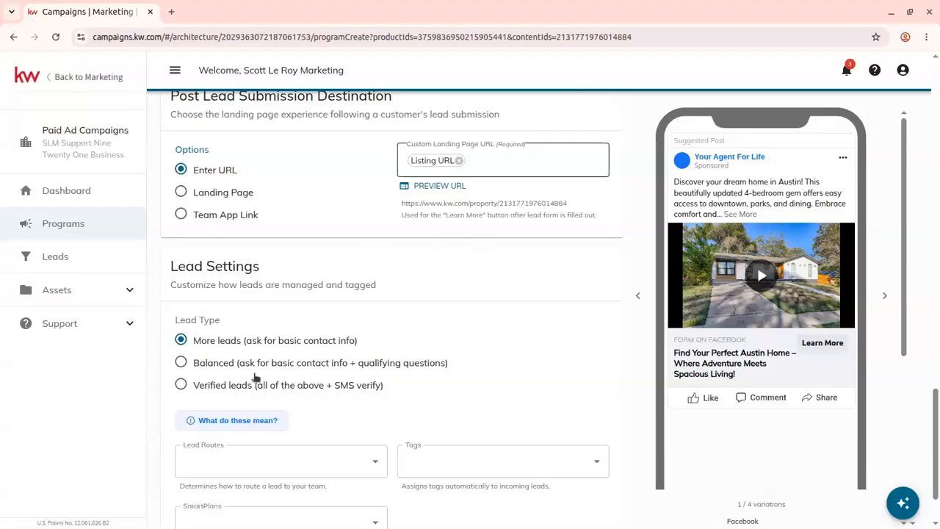
scroll(257, 302, down, 1)
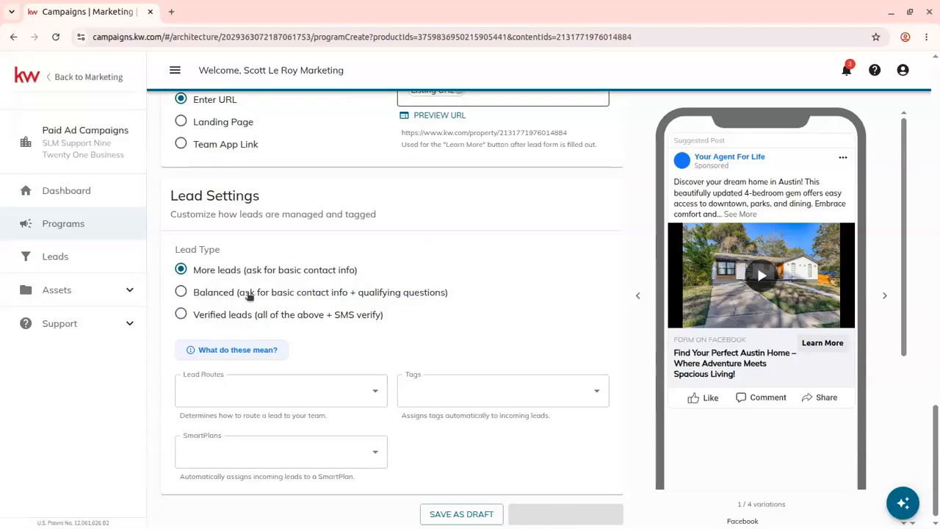
click(185, 294)
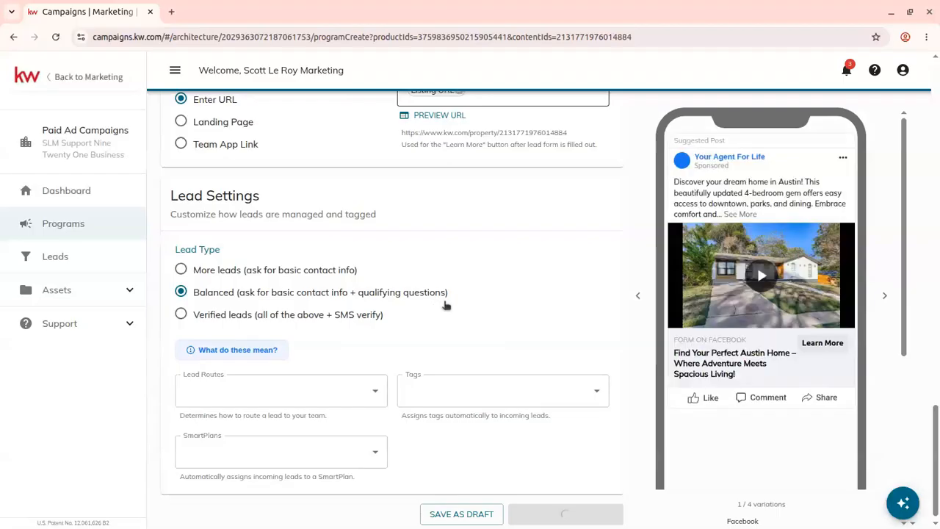
click(224, 317)
- Open the lead types explanation and read through the three options
click(220, 352)
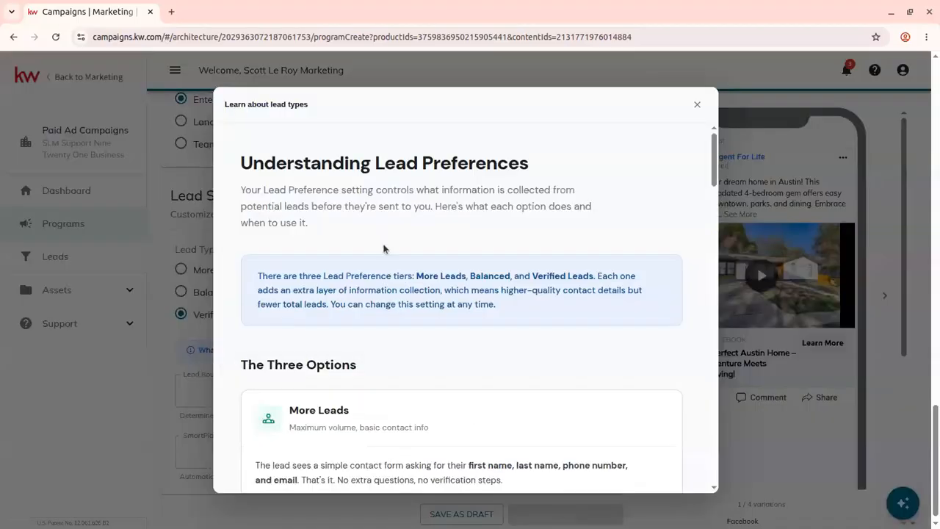
scroll(376, 224, down, 2)
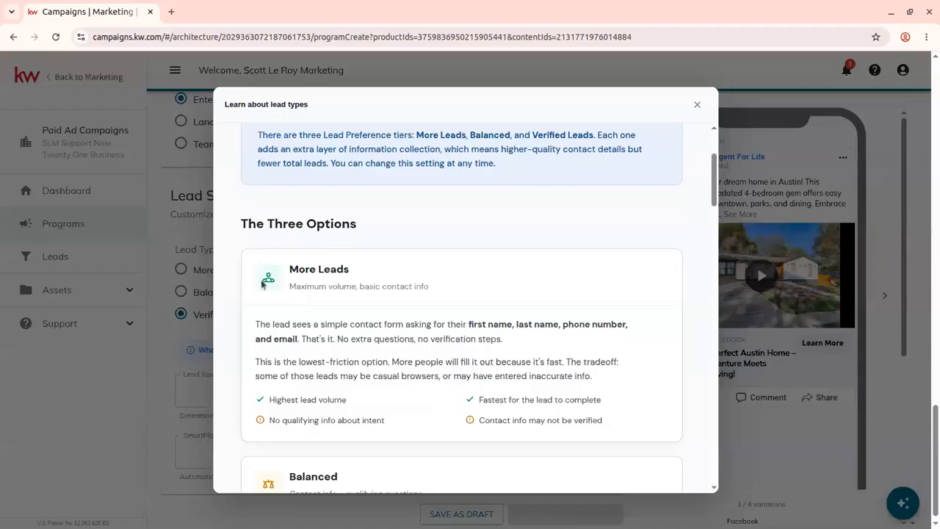
scroll(579, 362, down, 1)
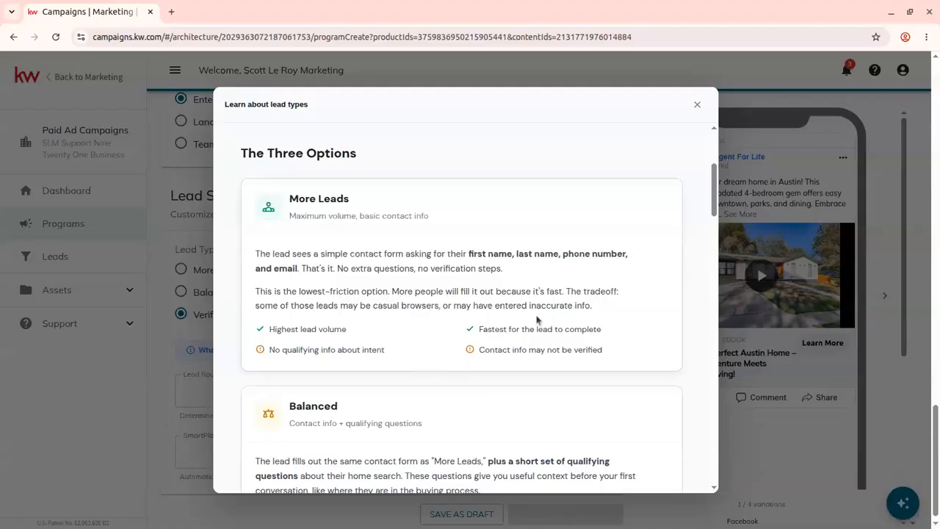
- Scroll through the remaining lead type descriptions and lead form preview, then close the explanation
scroll(488, 264, up, 1)
scroll(478, 256, down, 1)
scroll(478, 256, down, 2)
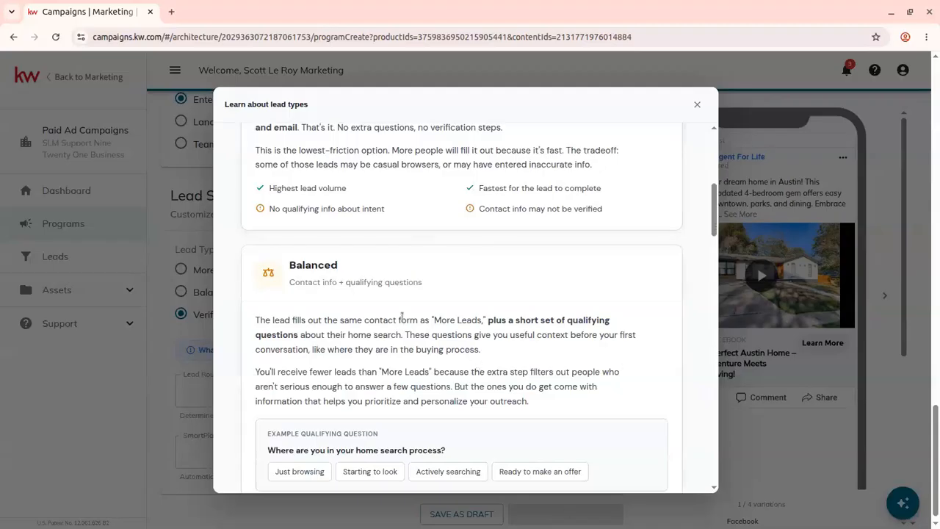
scroll(405, 320, down, 1)
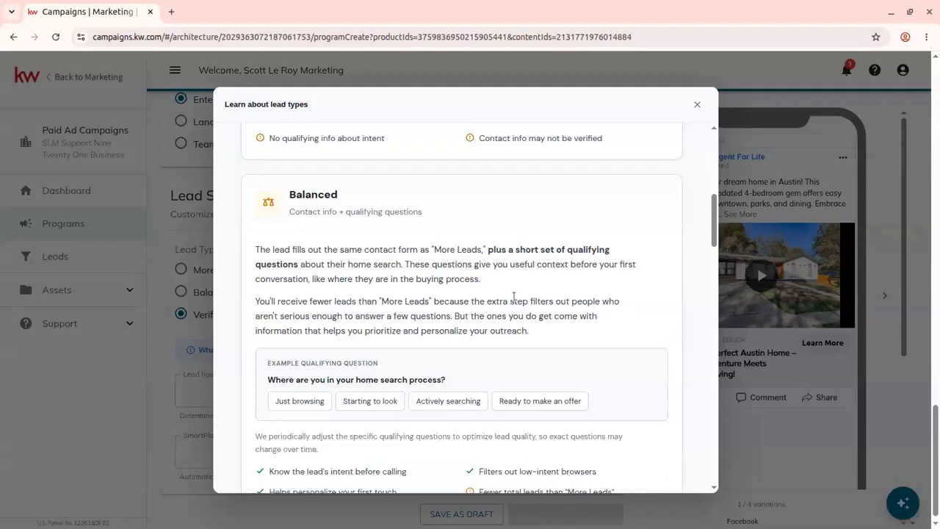
scroll(514, 296, up, 1)
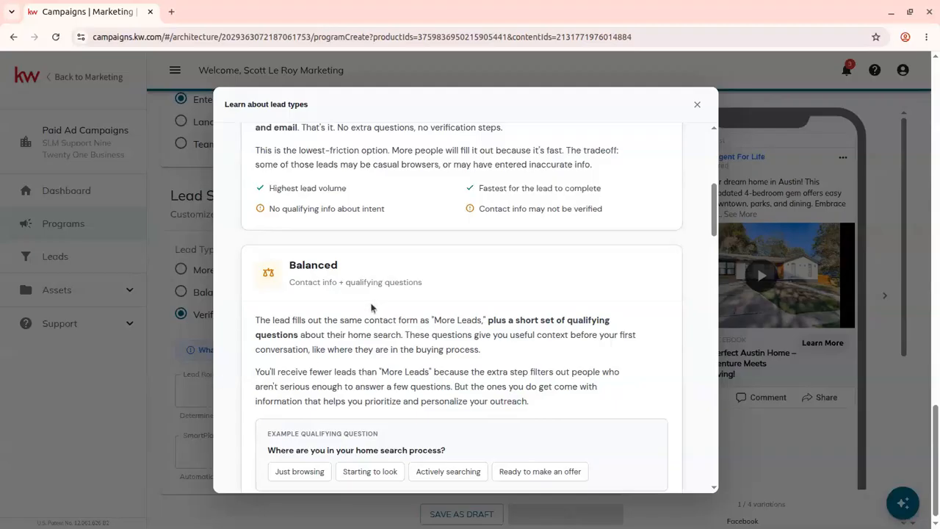
scroll(371, 307, down, 5)
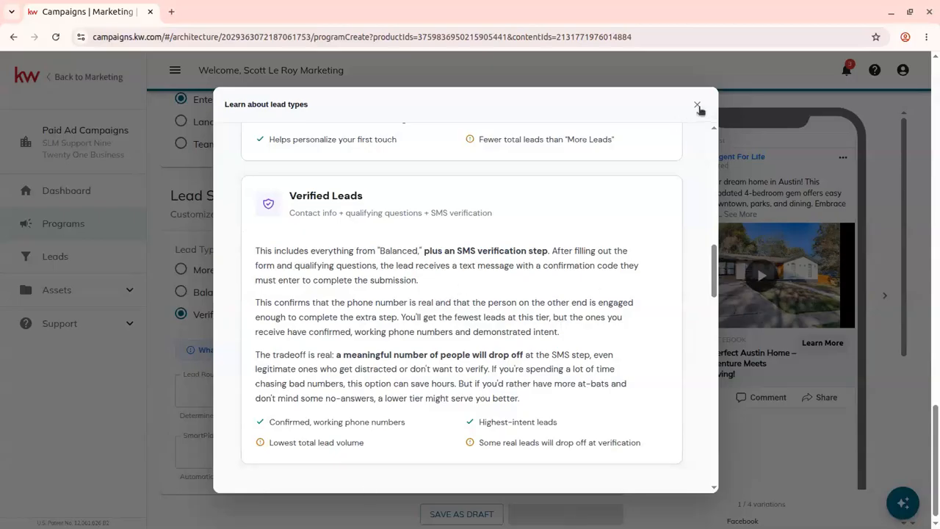
scroll(691, 168, down, 4)
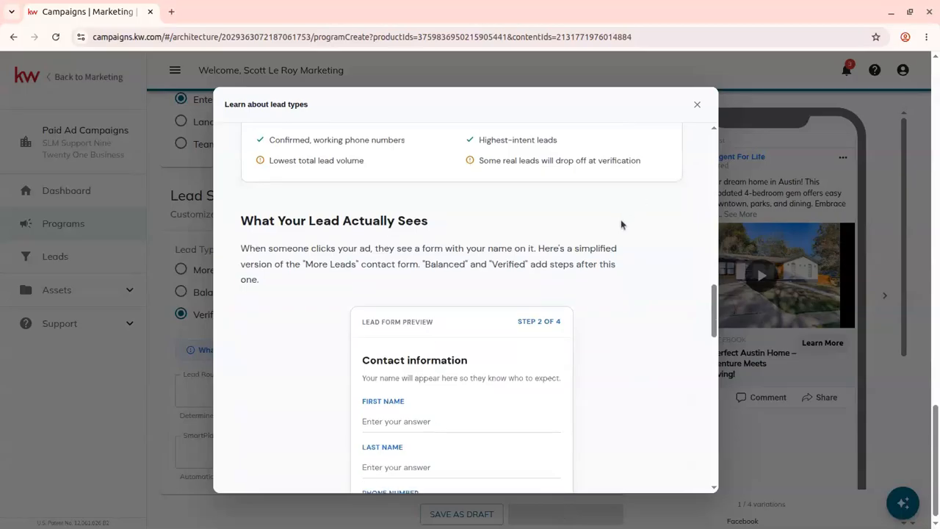
scroll(621, 224, up, 15)
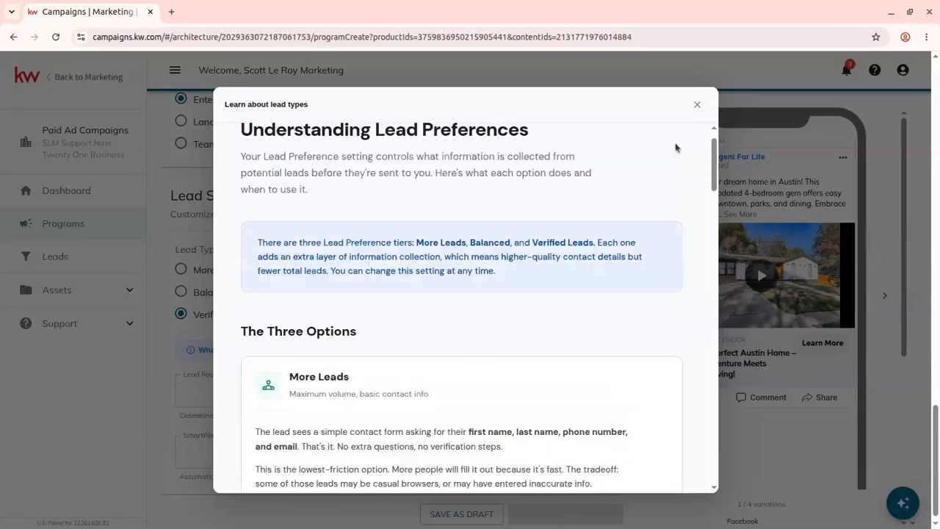
click(697, 105)
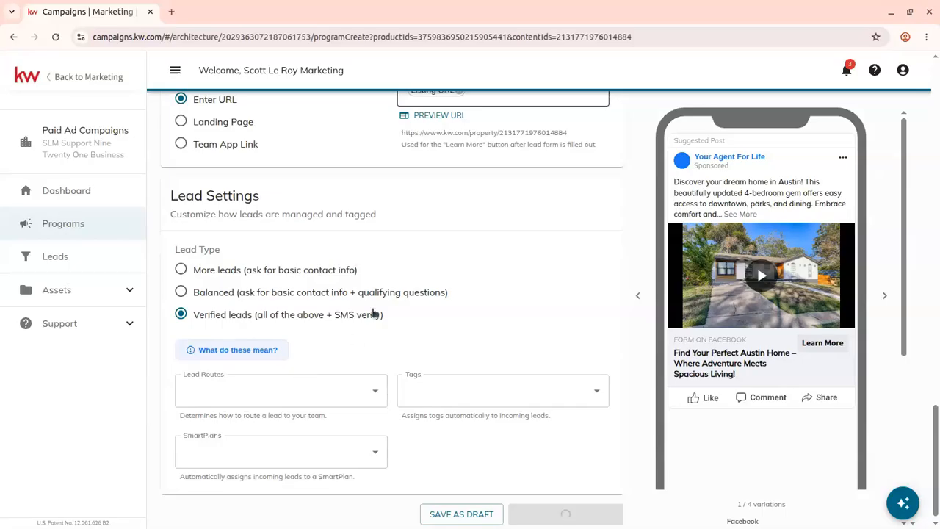
- Add a new Paid Ad tag to be assigned automatically to incoming leads
scroll(371, 314, down, 1)
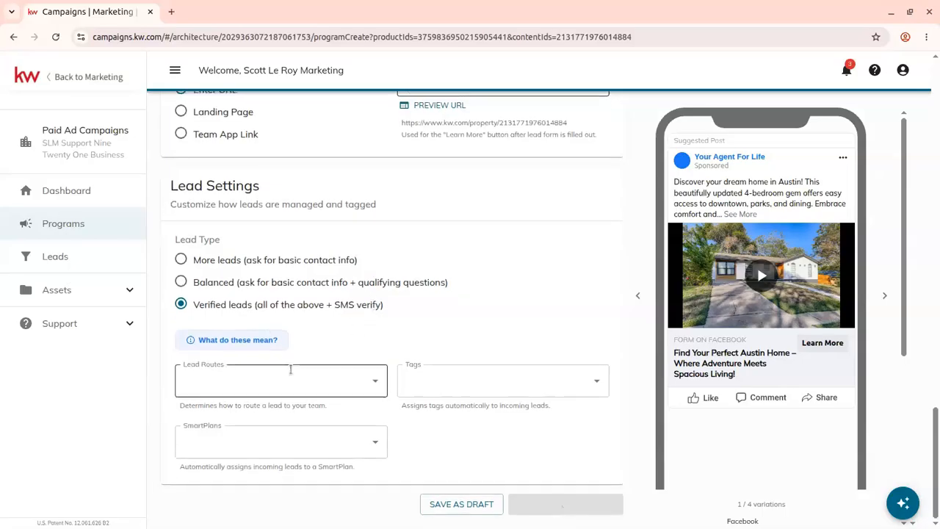
click(236, 383)
click(377, 343)
click(586, 382)
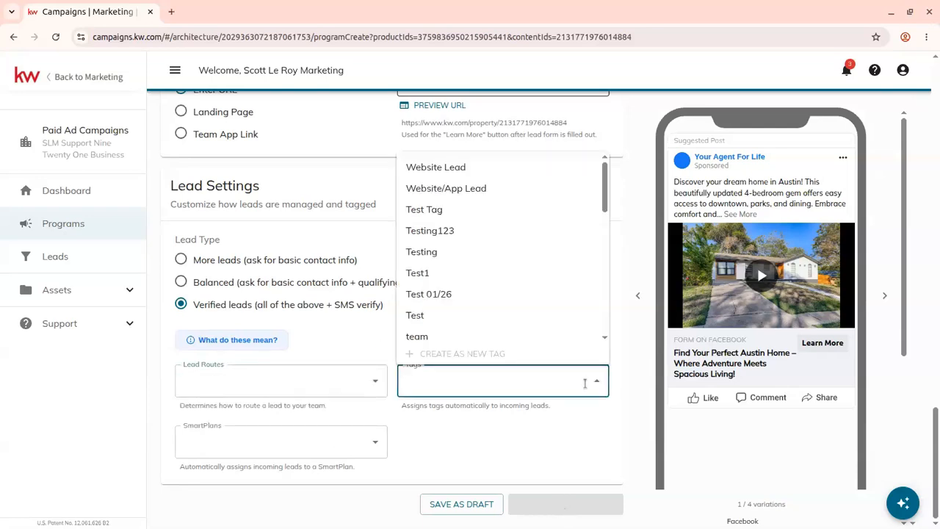
text(p)
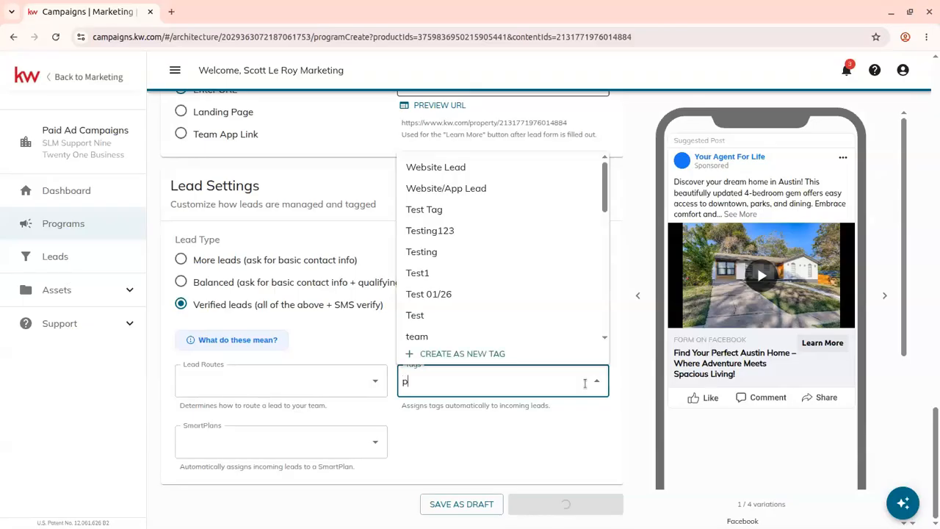
text(aid ad)
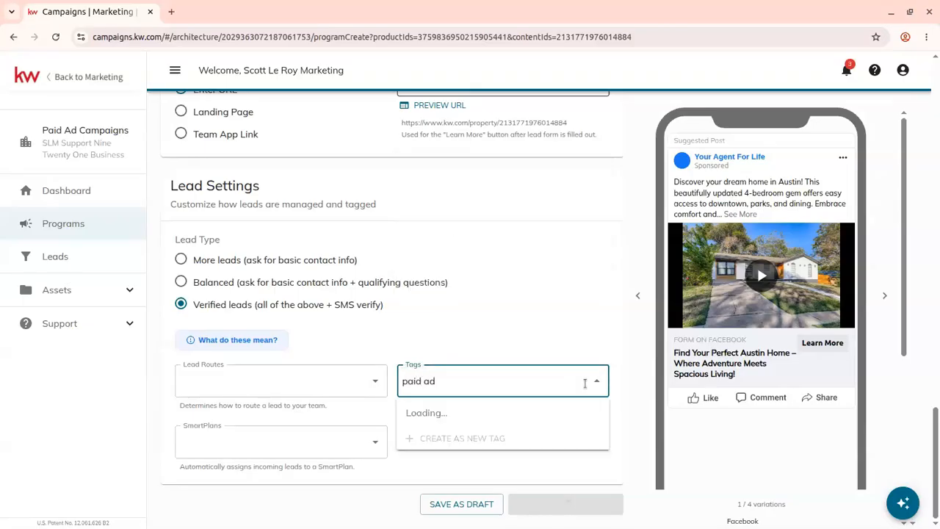
click(449, 411)
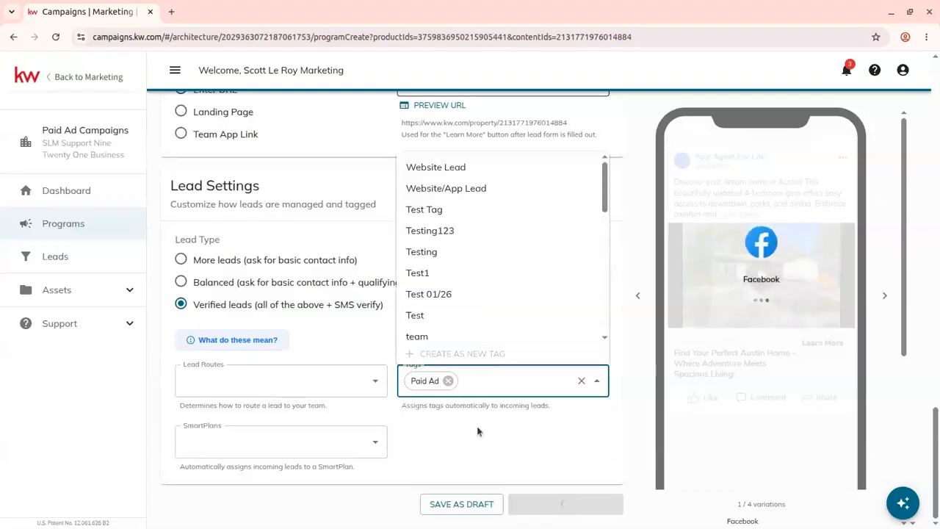
key(Tab)
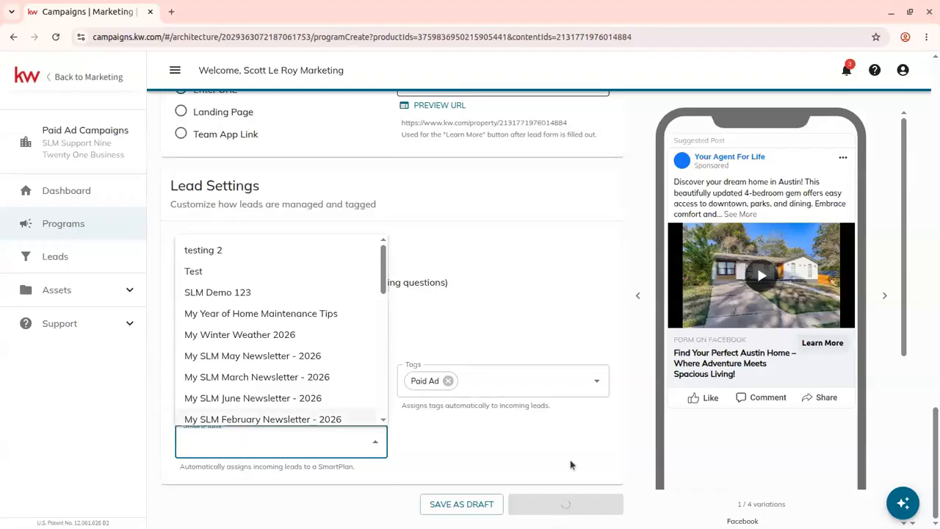
click(541, 420)
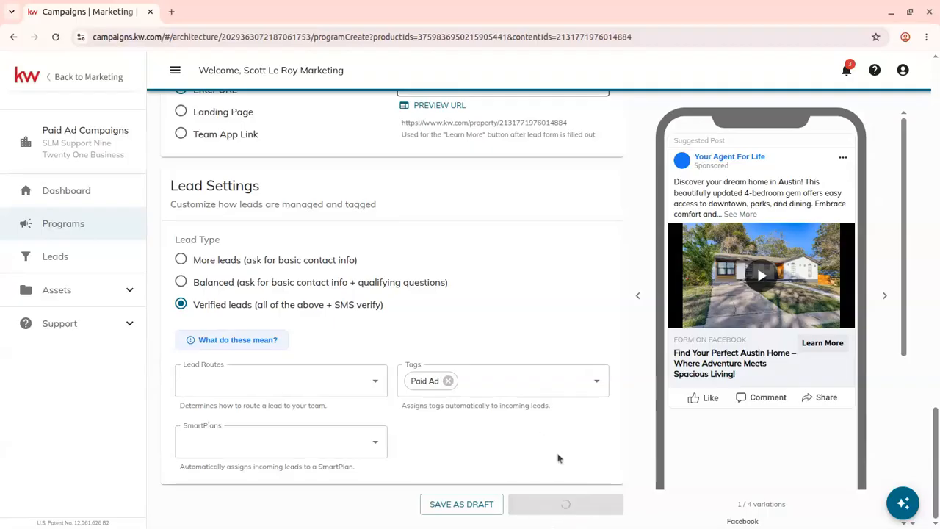
- Save the program as a draft
drag(558, 455, 543, 390)
click(465, 242)
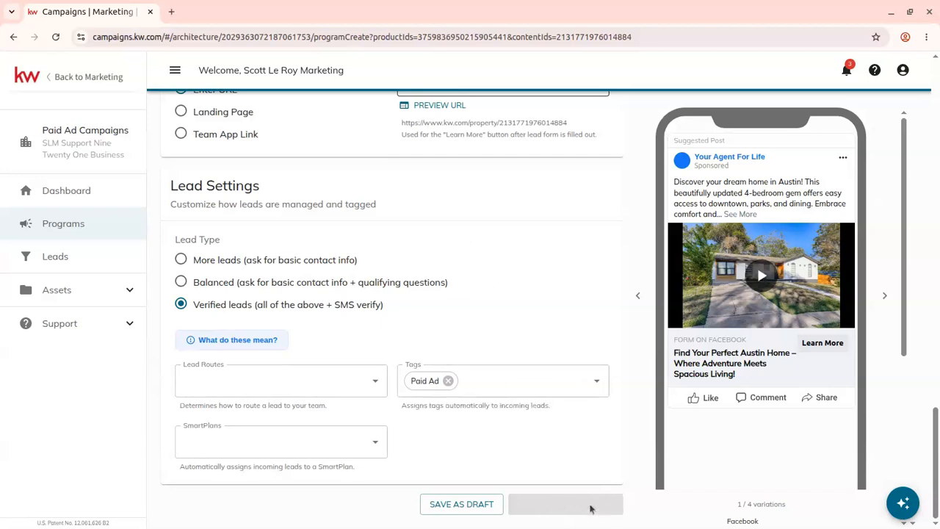
click(476, 511)
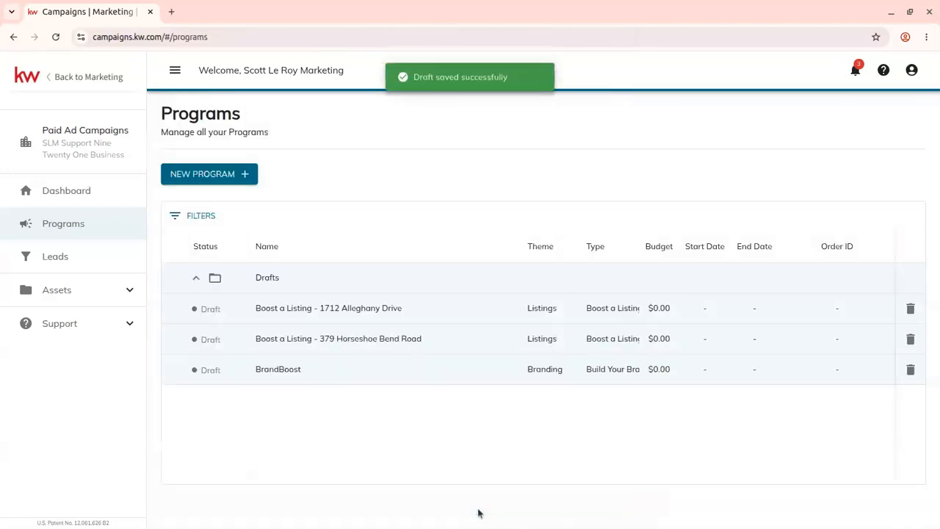
click(318, 312)
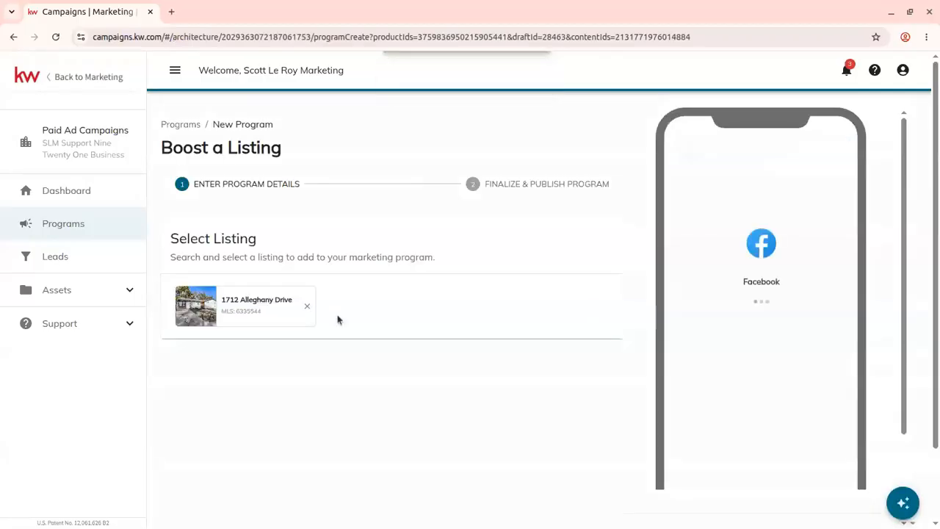
scroll(478, 260, down, 15)
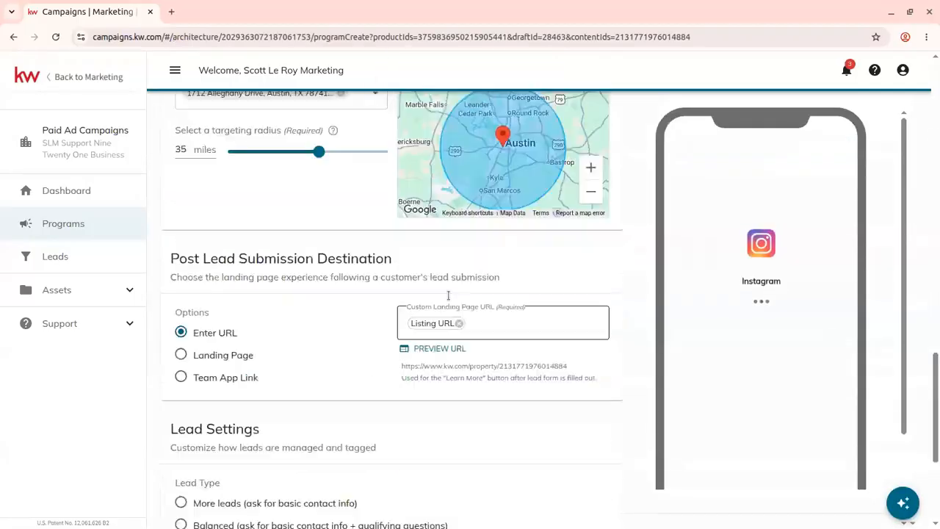
scroll(449, 297, down, 3)
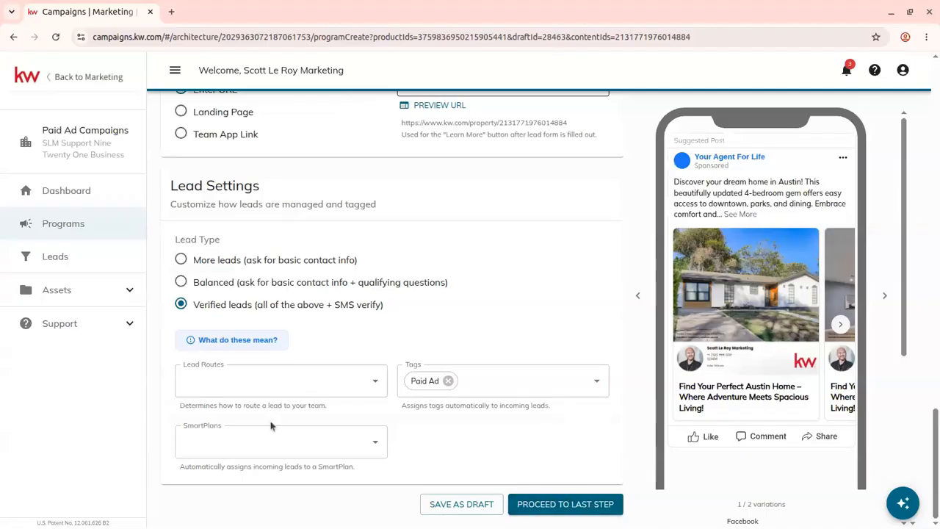
click(587, 510)
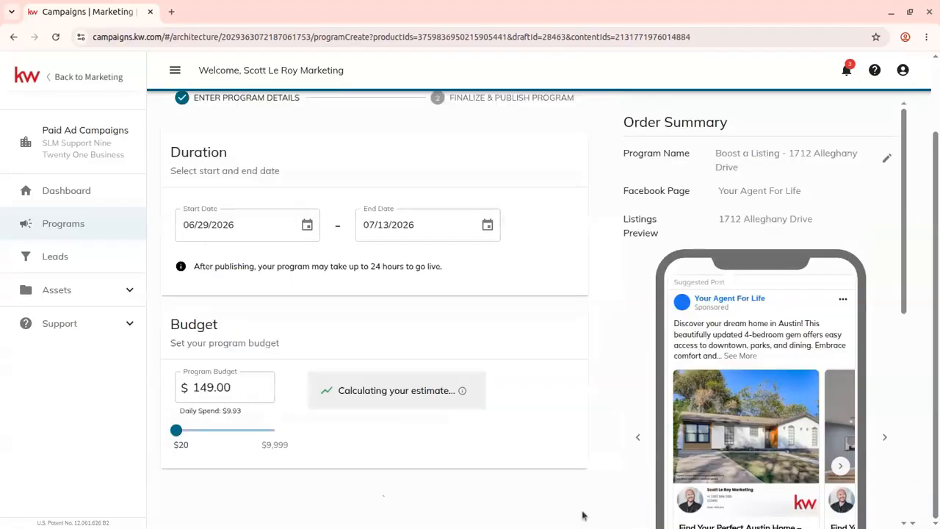
- Set the program end date to 07/04/2026, keeping the start date 06/29/2026
scroll(349, 282, up, 3)
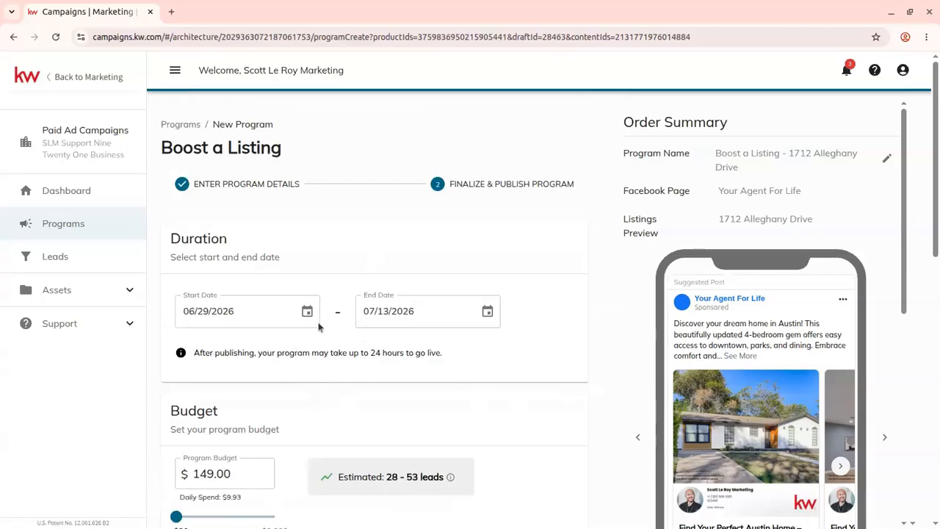
click(249, 316)
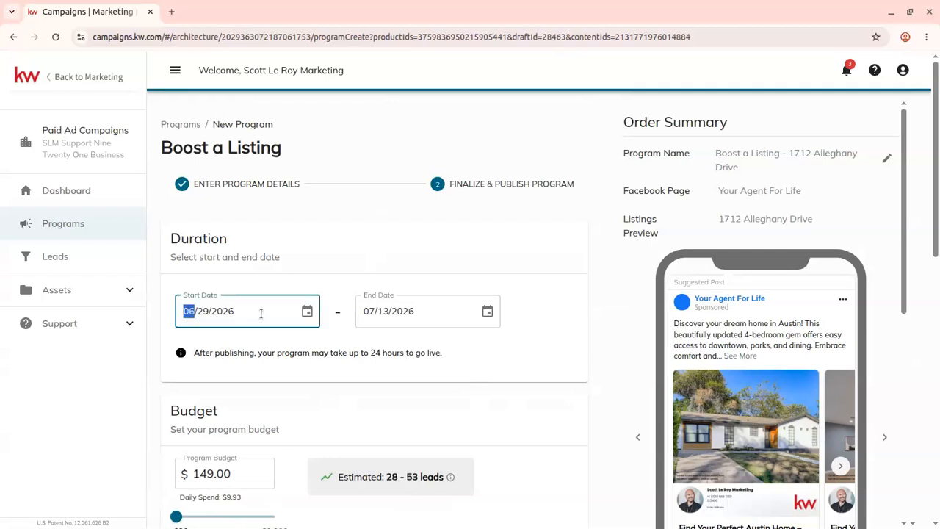
click(306, 312)
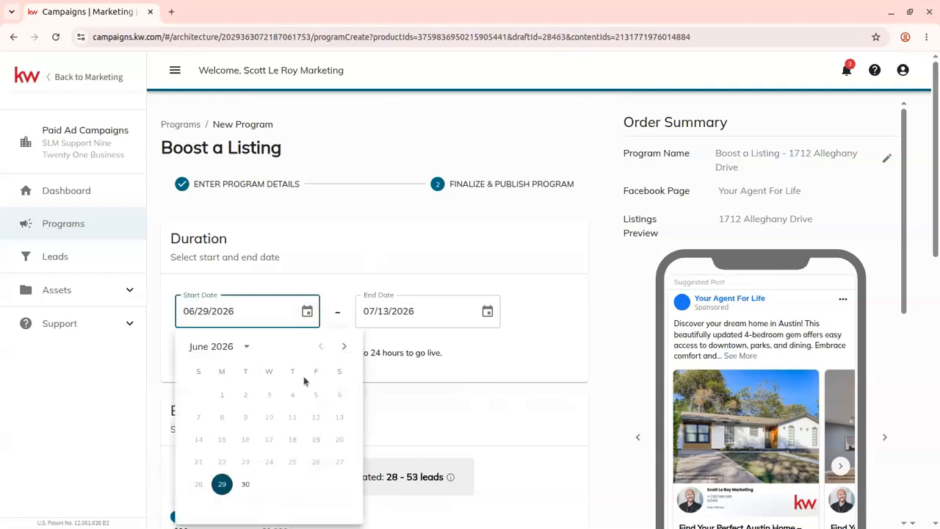
click(345, 276)
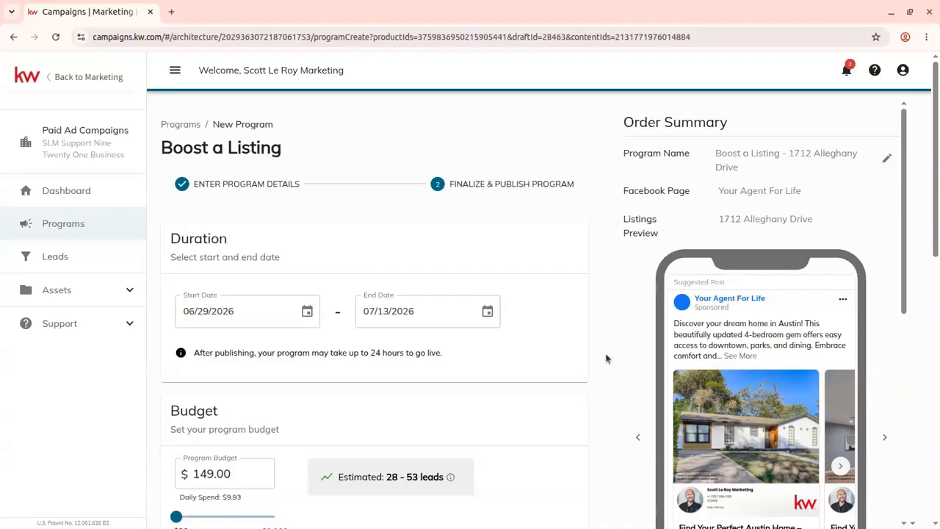
click(307, 311)
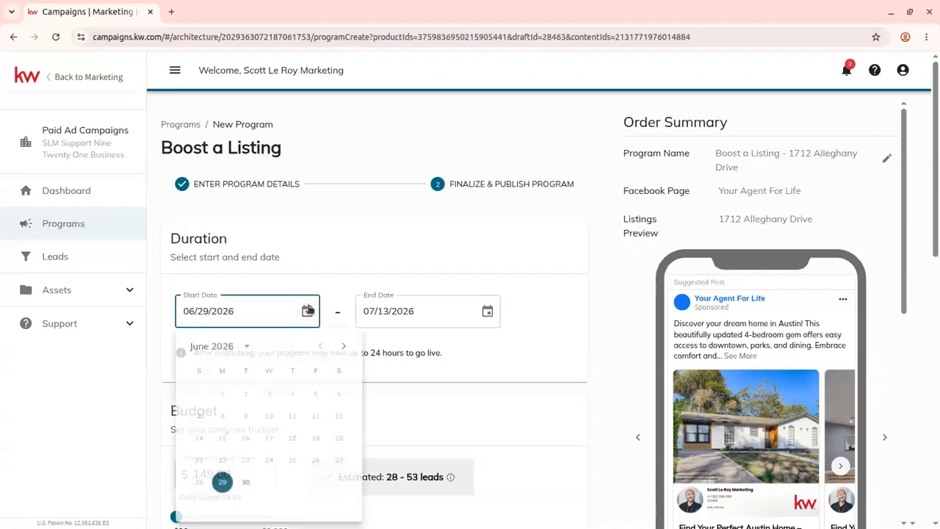
click(434, 316)
click(487, 311)
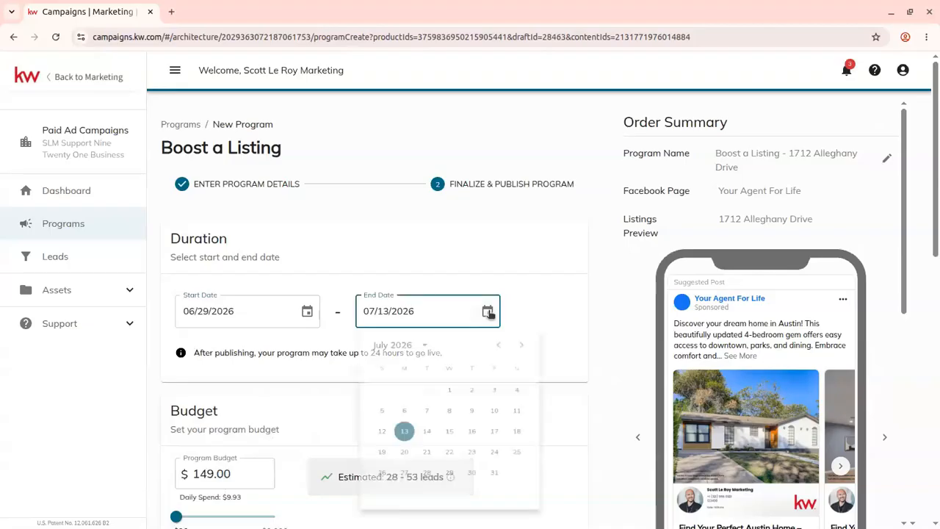
click(521, 395)
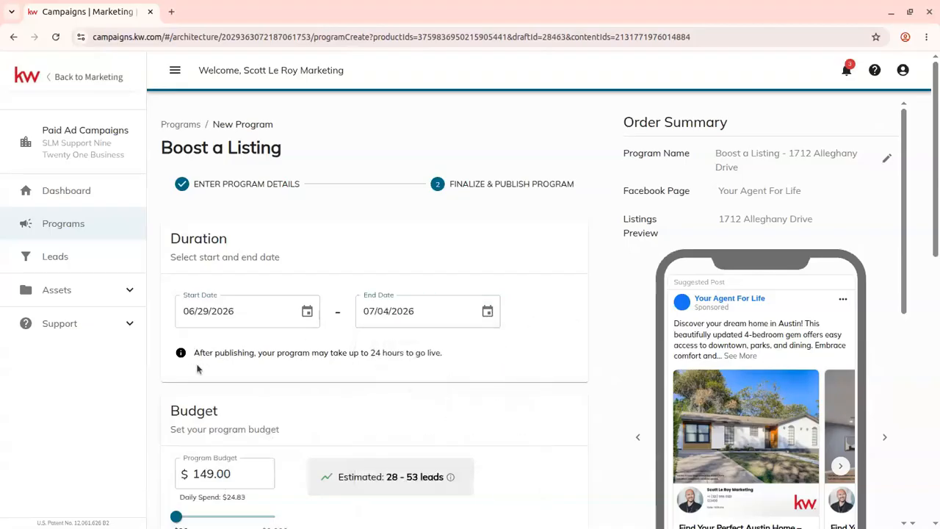
- Try the program budget slider at its maximum and minimum
scroll(195, 371, down, 1)
scroll(194, 371, down, 1)
click(176, 377)
click(176, 377)
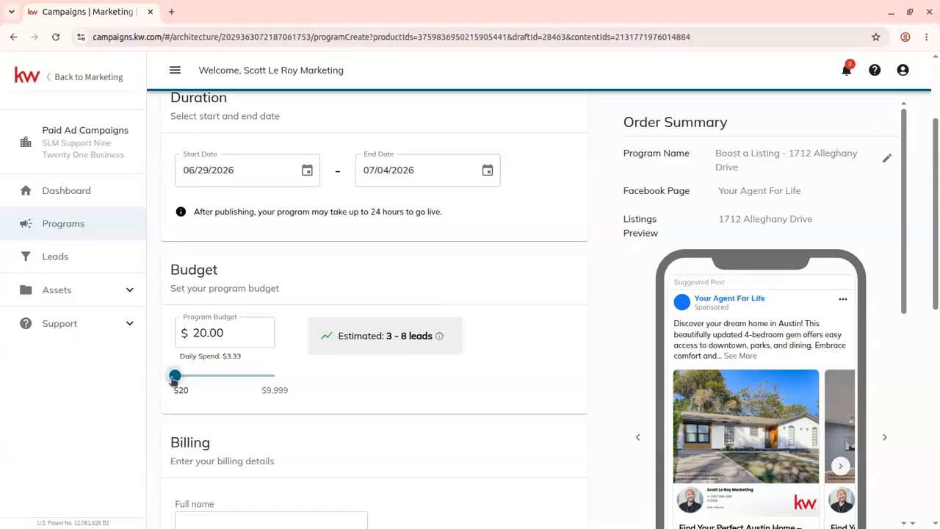
drag(193, 377, 374, 371)
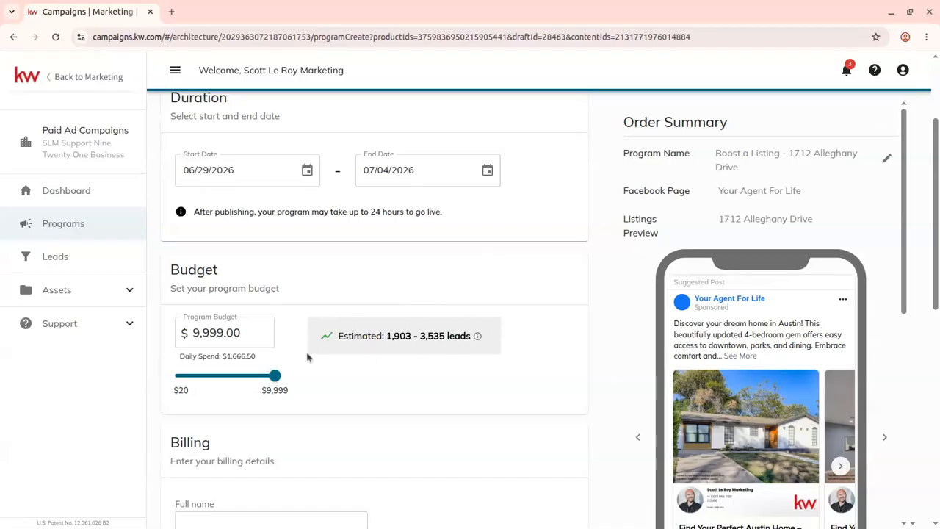
drag(274, 376, 183, 380)
drag(180, 378, 176, 377)
- Set the program budget to $50
click(195, 332)
double_click(194, 334)
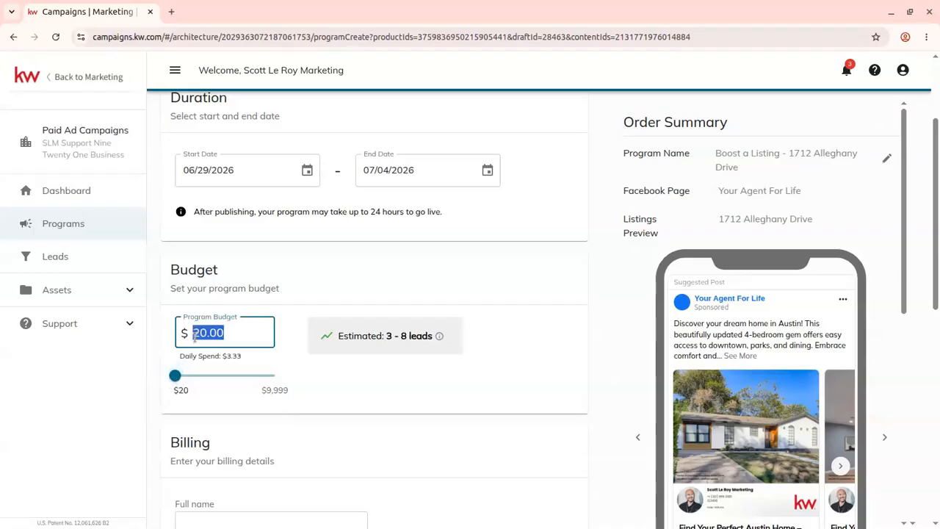
text(500)
key(BackSpace)
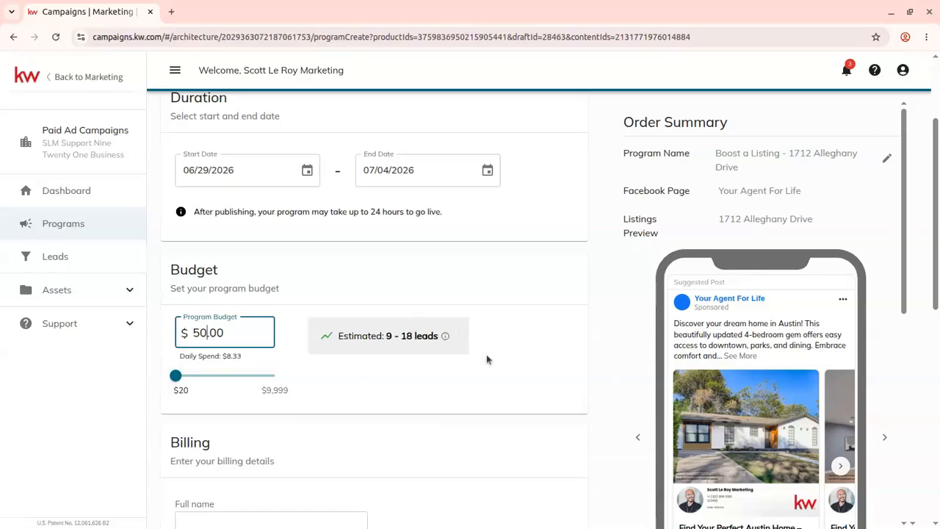
click(428, 298)
scroll(497, 296, down, 1)
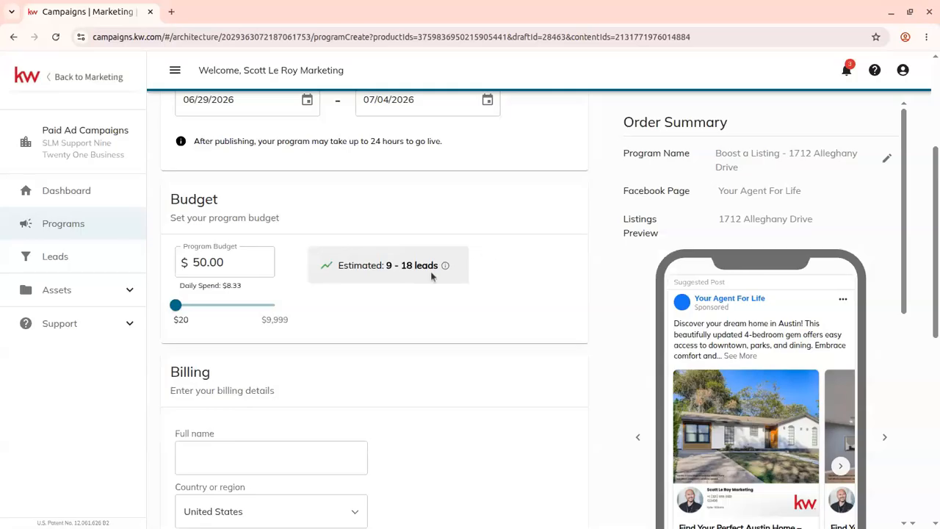
- Drag the budget slider to its maximum, inspect the estimated leads, and return it to the $20 minimum
drag(276, 306, 283, 305)
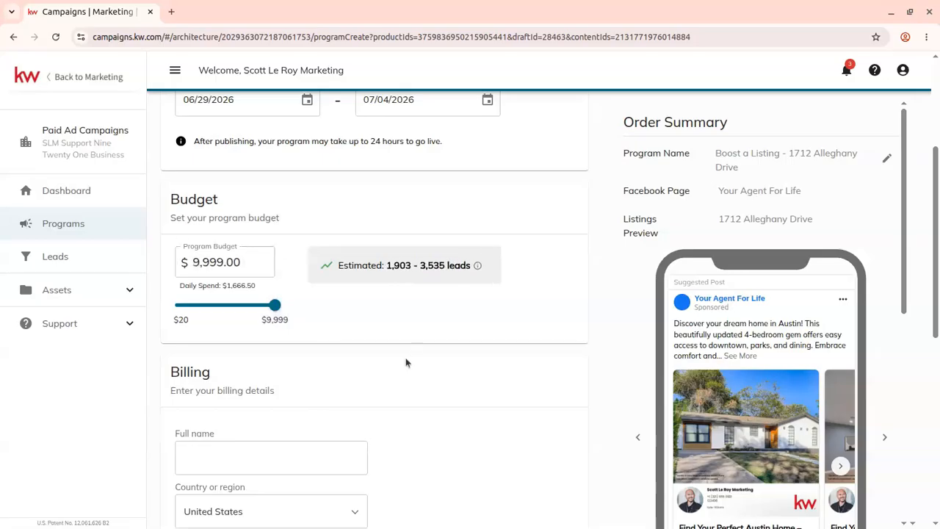
drag(420, 269, 444, 270)
drag(387, 267, 444, 270)
click(419, 268)
click(443, 269)
drag(253, 309, 174, 305)
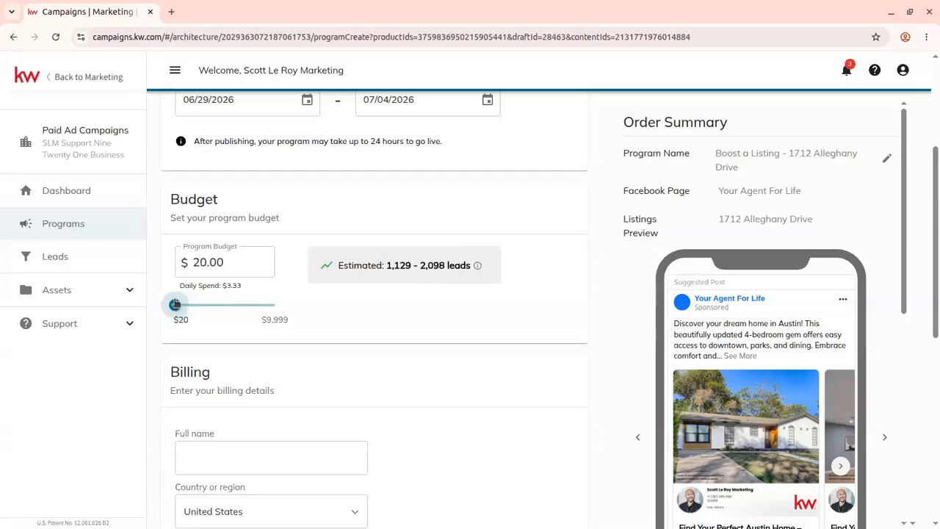
- Set the program budget to $149
double_click(200, 253)
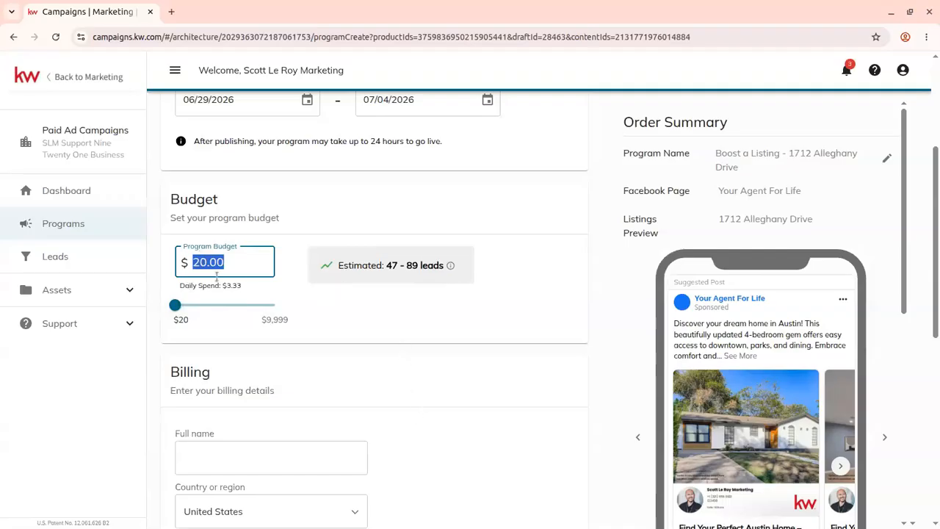
click(365, 290)
drag(174, 304, 145, 304)
click(207, 261)
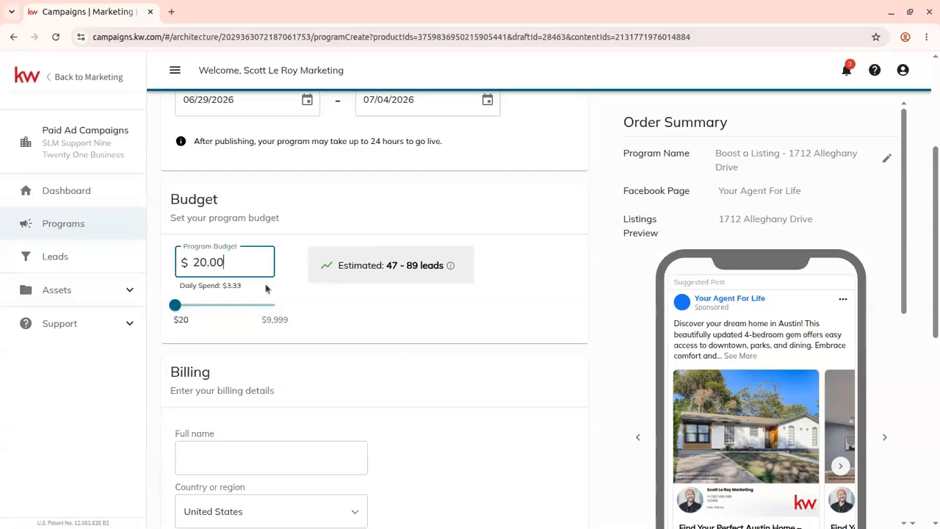
key(BackSpace)
key(BackSpace)
text(149)
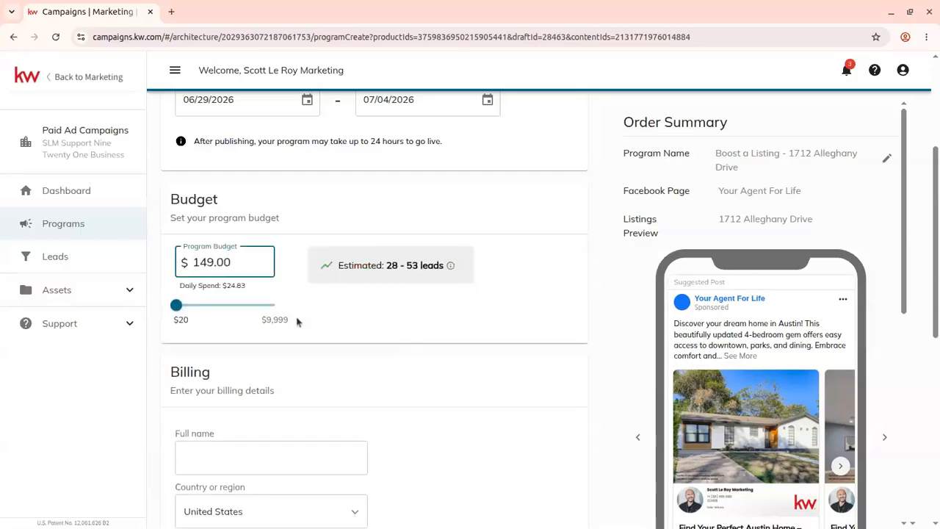
click(463, 347)
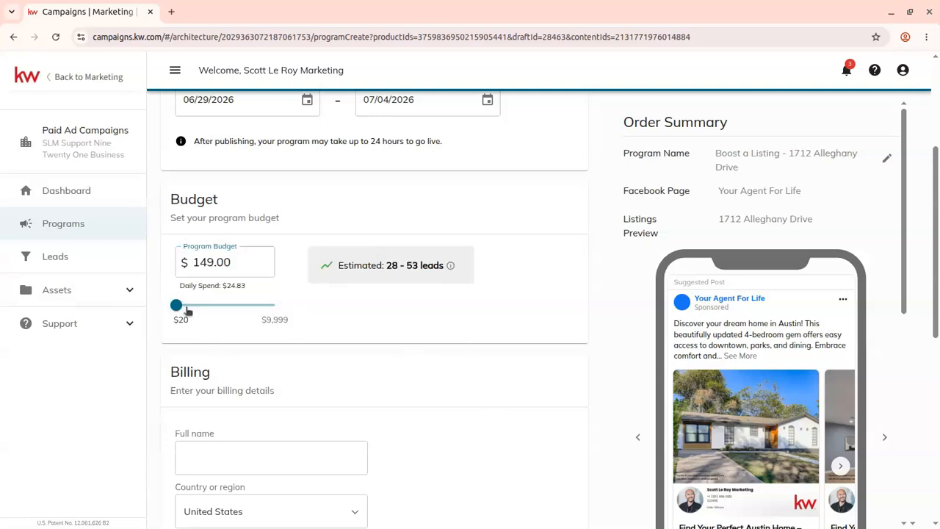
- Open and play the ListingMotion video preview, then close it
scroll(254, 333, down, 2)
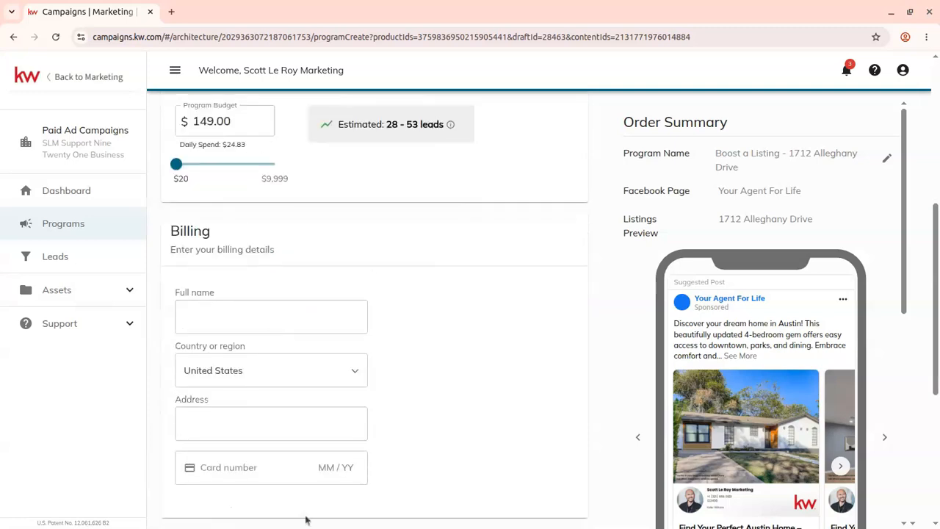
scroll(242, 315, down, 2)
scroll(239, 295, down, 3)
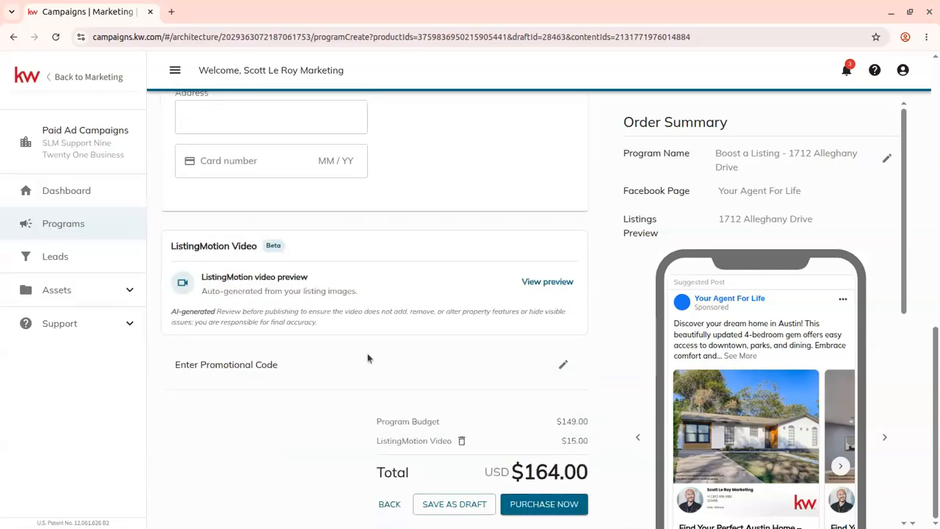
click(570, 285)
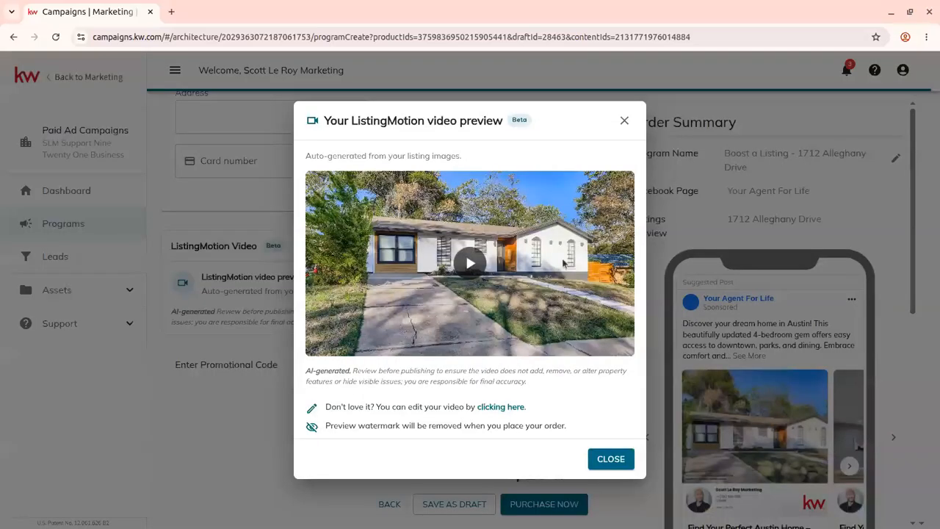
click(458, 265)
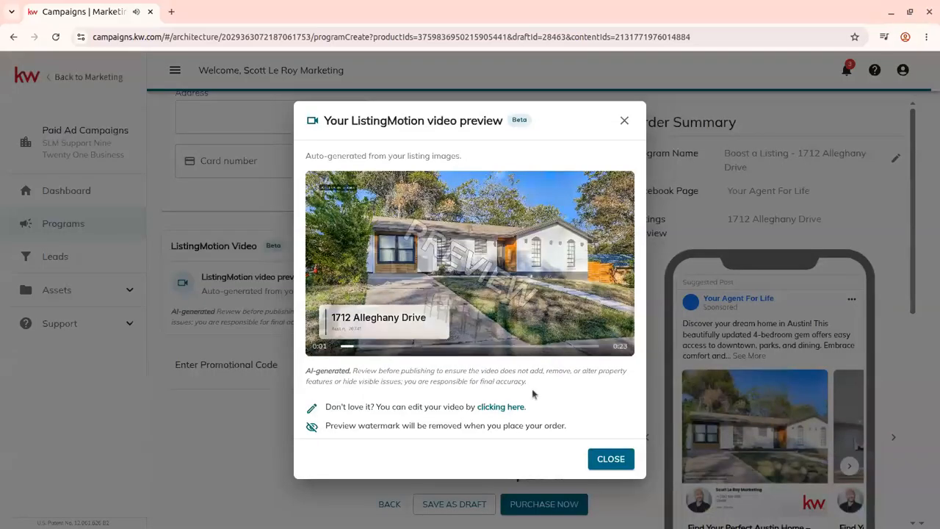
click(450, 294)
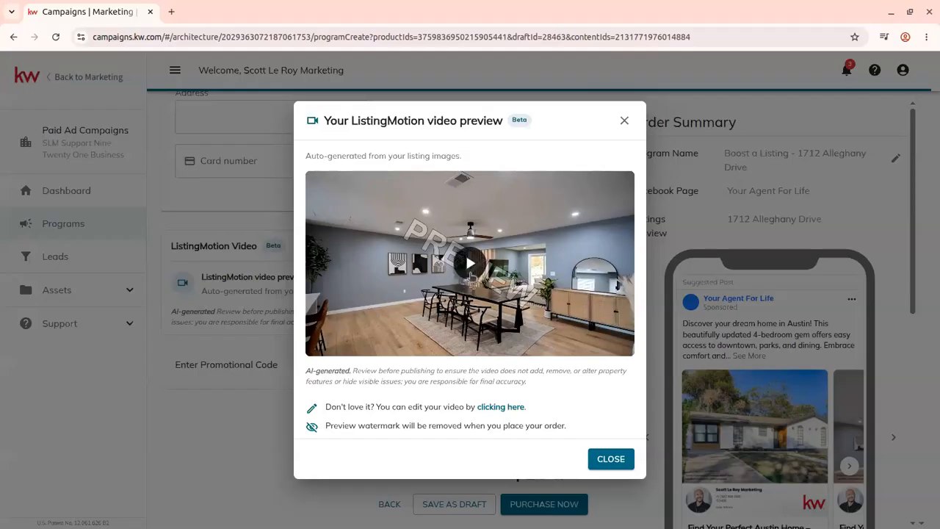
click(470, 264)
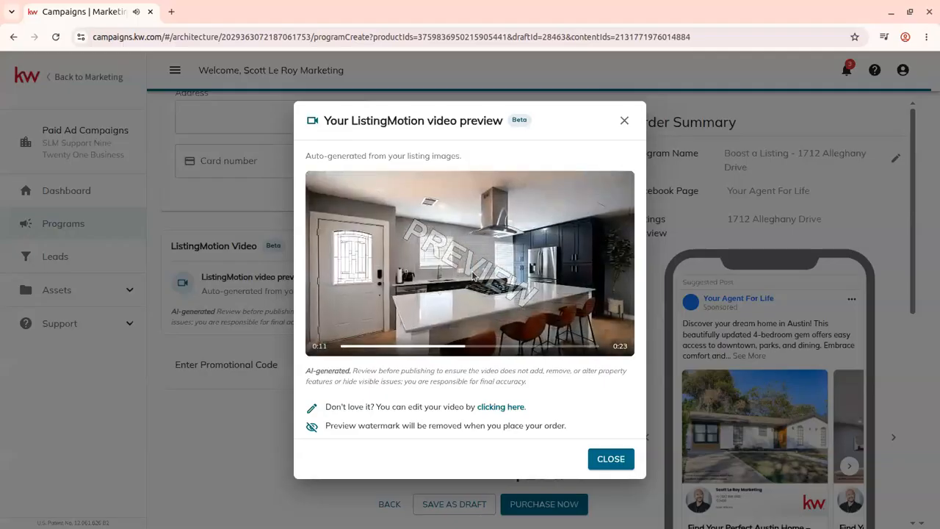
click(473, 274)
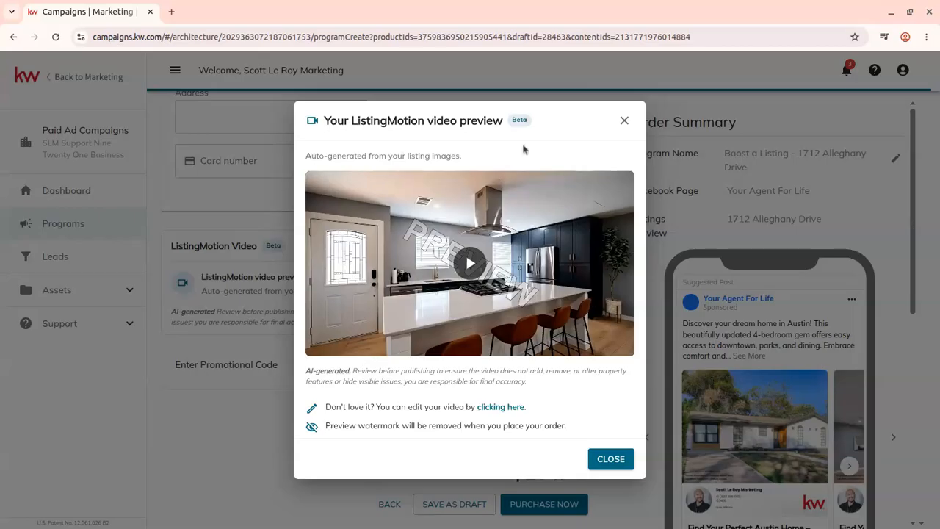
click(624, 121)
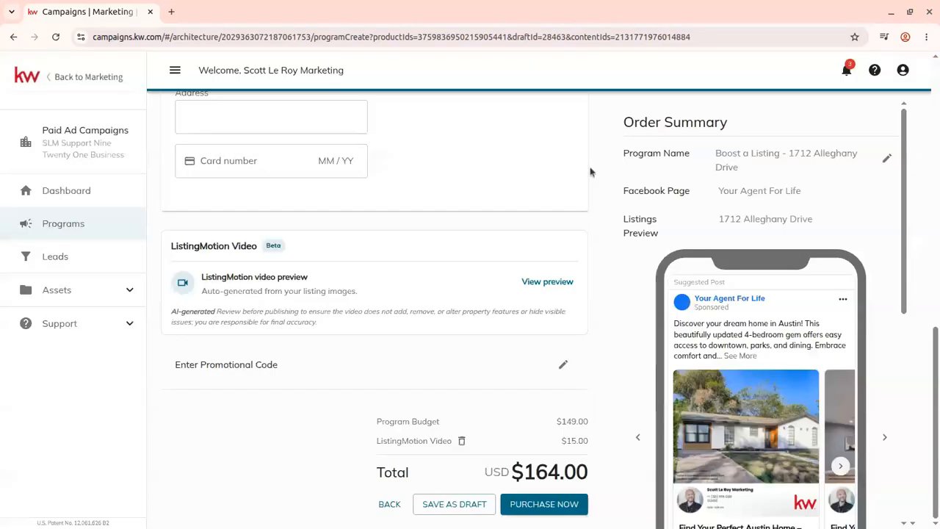
click(535, 285)
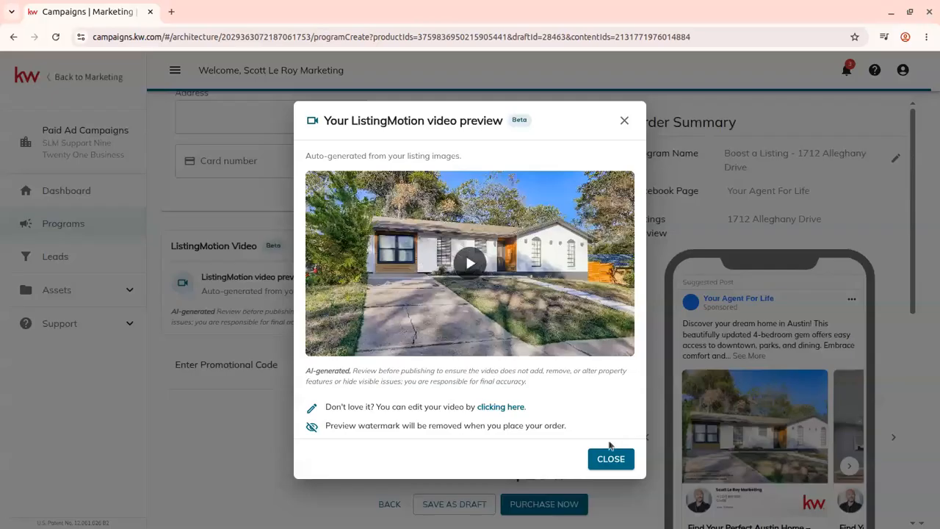
click(619, 463)
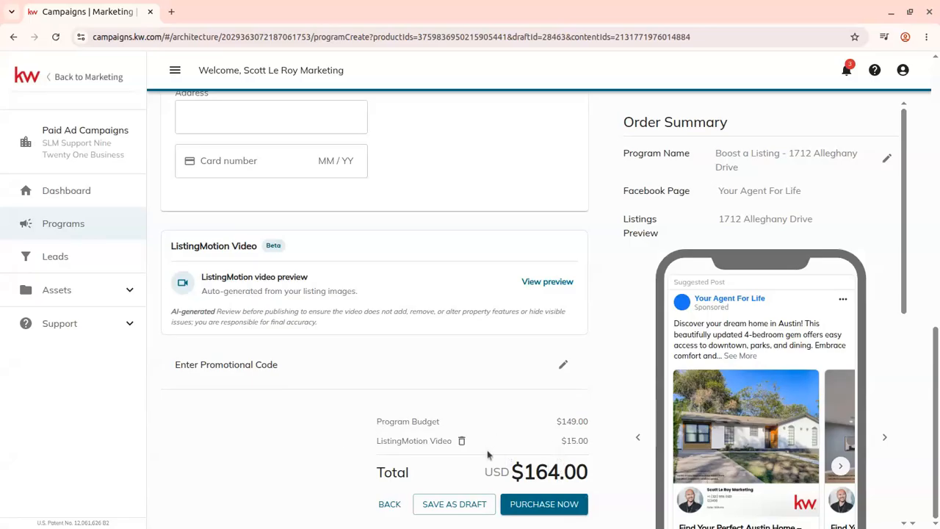
- Remove the ListingMotion video from the order
click(461, 440)
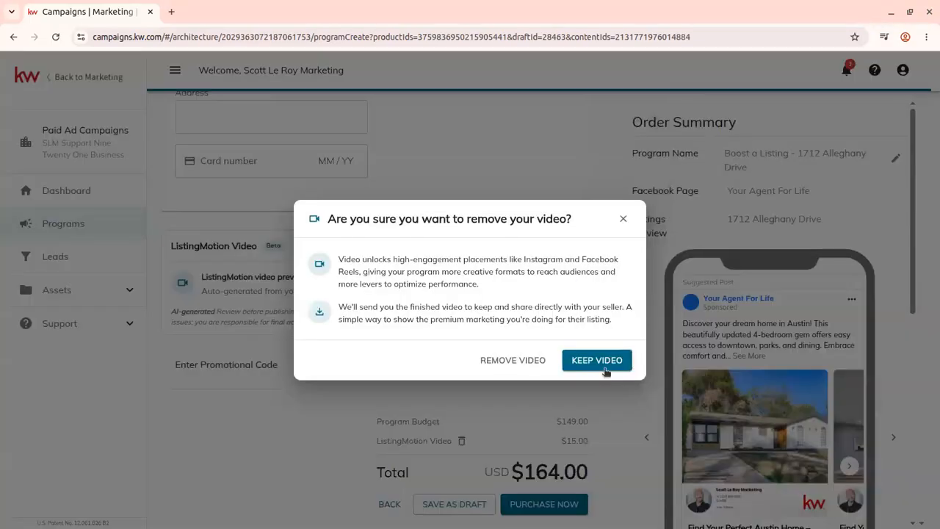
click(522, 361)
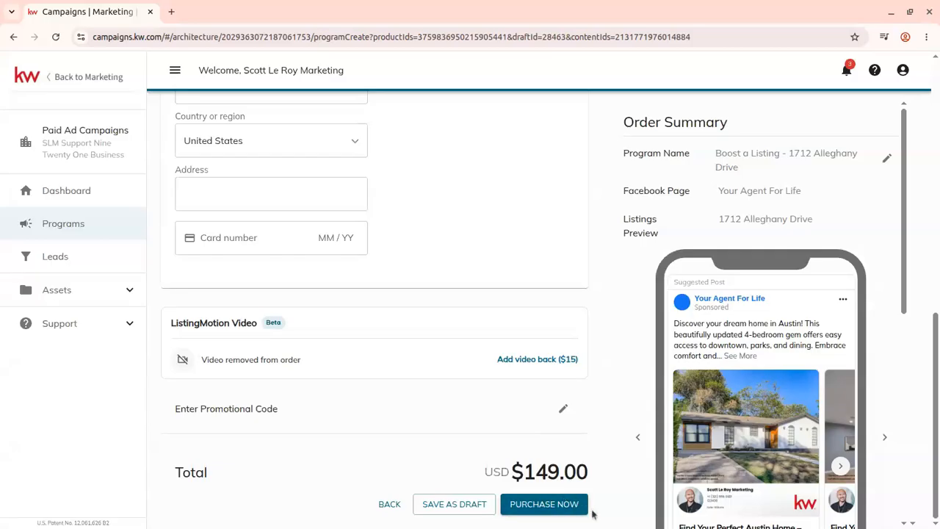
scroll(594, 512, up, 10)
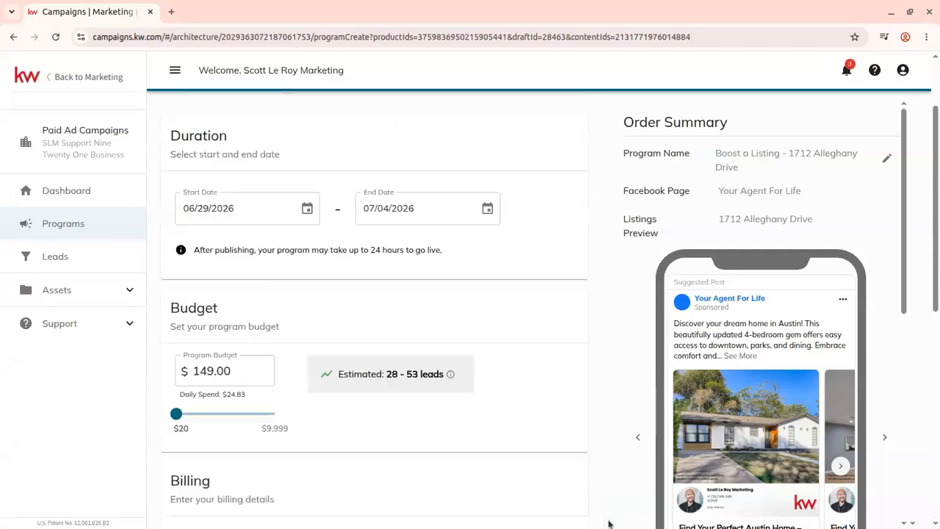